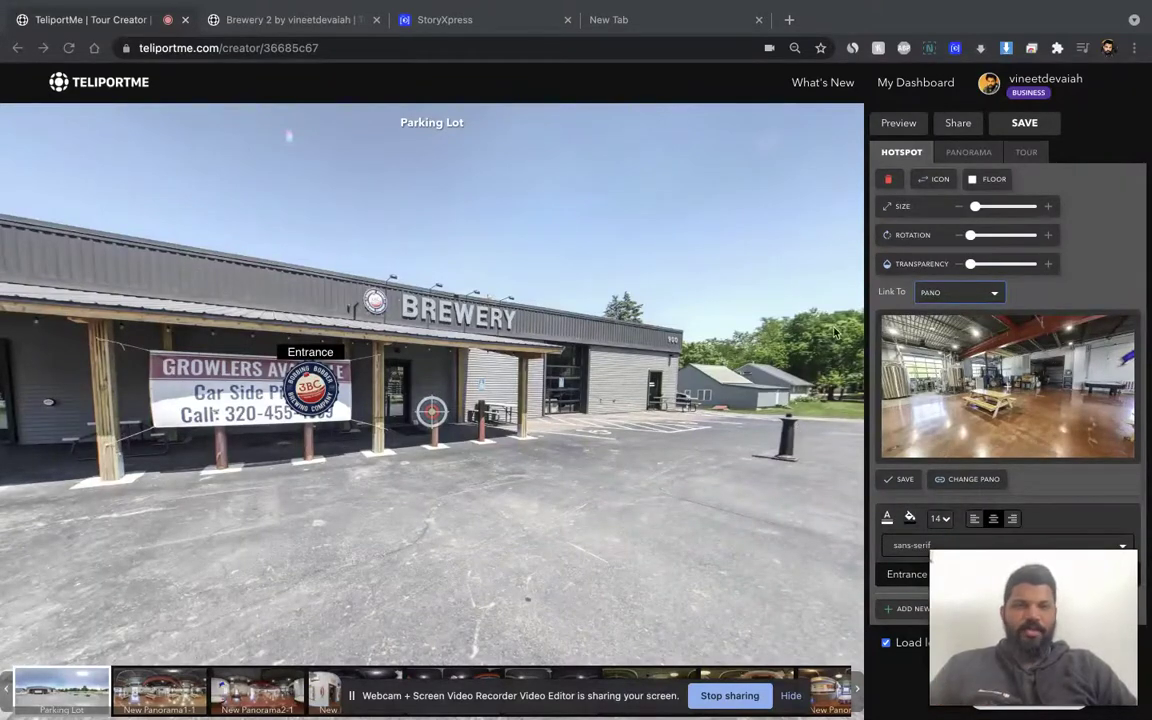
Turn the Parking Lot panorama toward the brewery building and parking lot, and save it as the starting view.
left_click(969, 152)
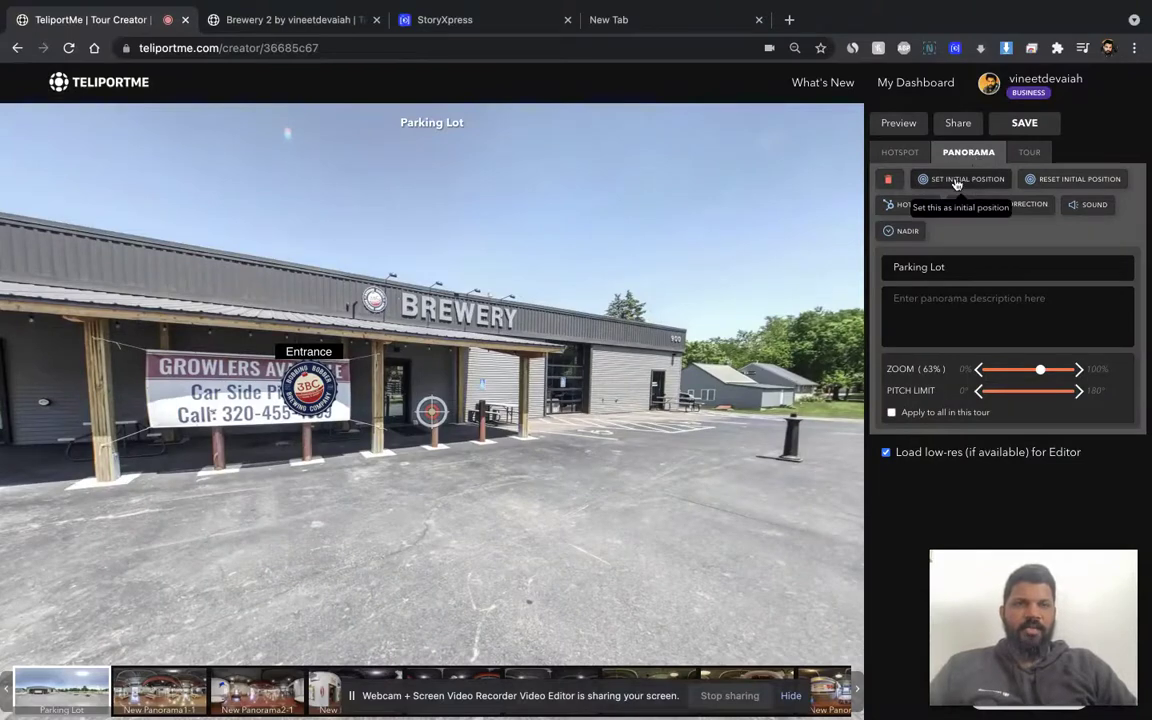
left_click_drag(840, 265, 248, 249)
left_click_drag(273, 325, 498, 375)
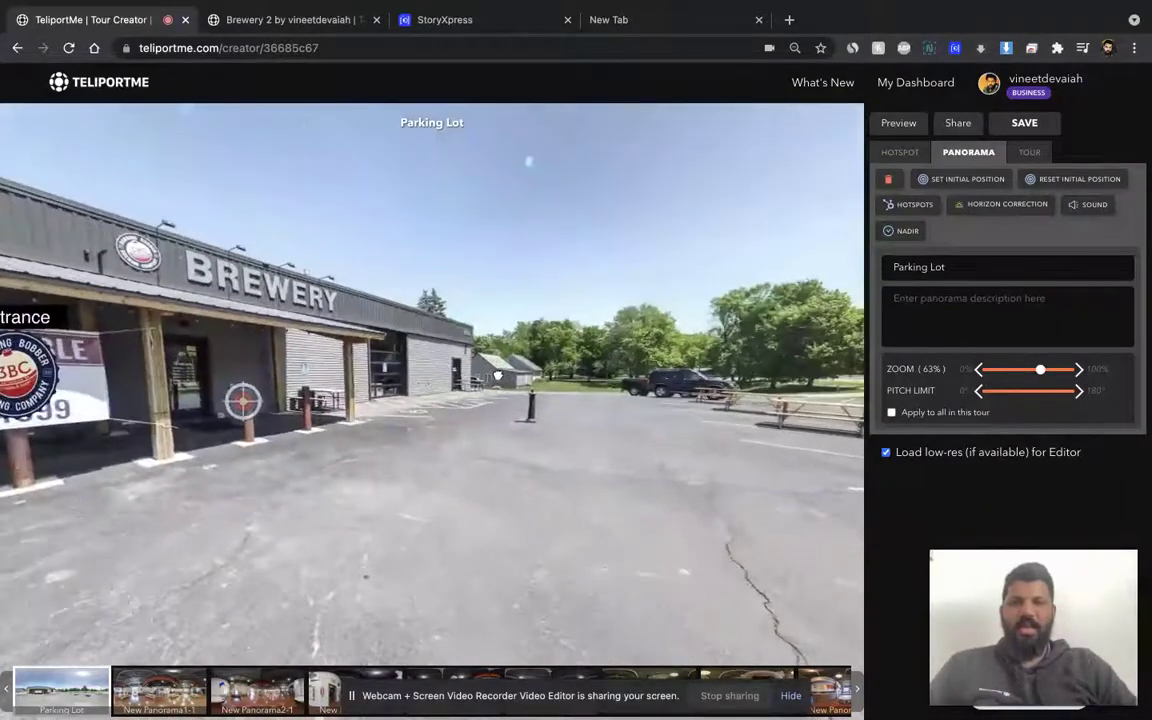
left_click(944, 185)
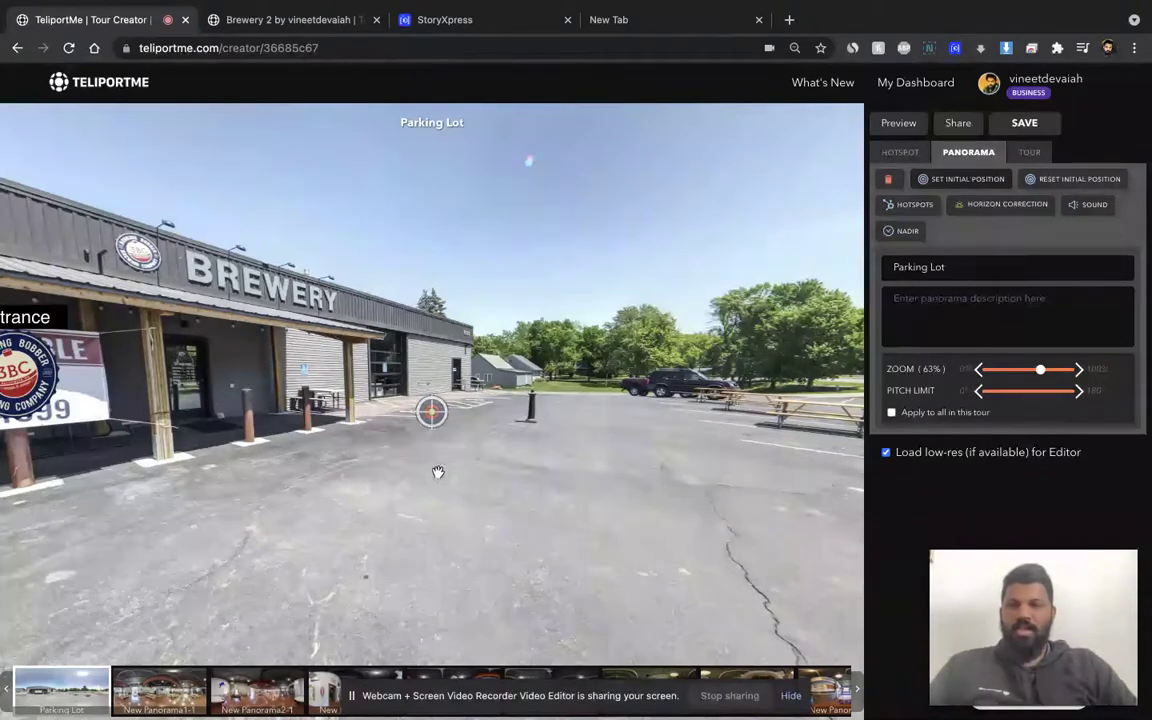
left_click_drag(438, 472, 557, 455)
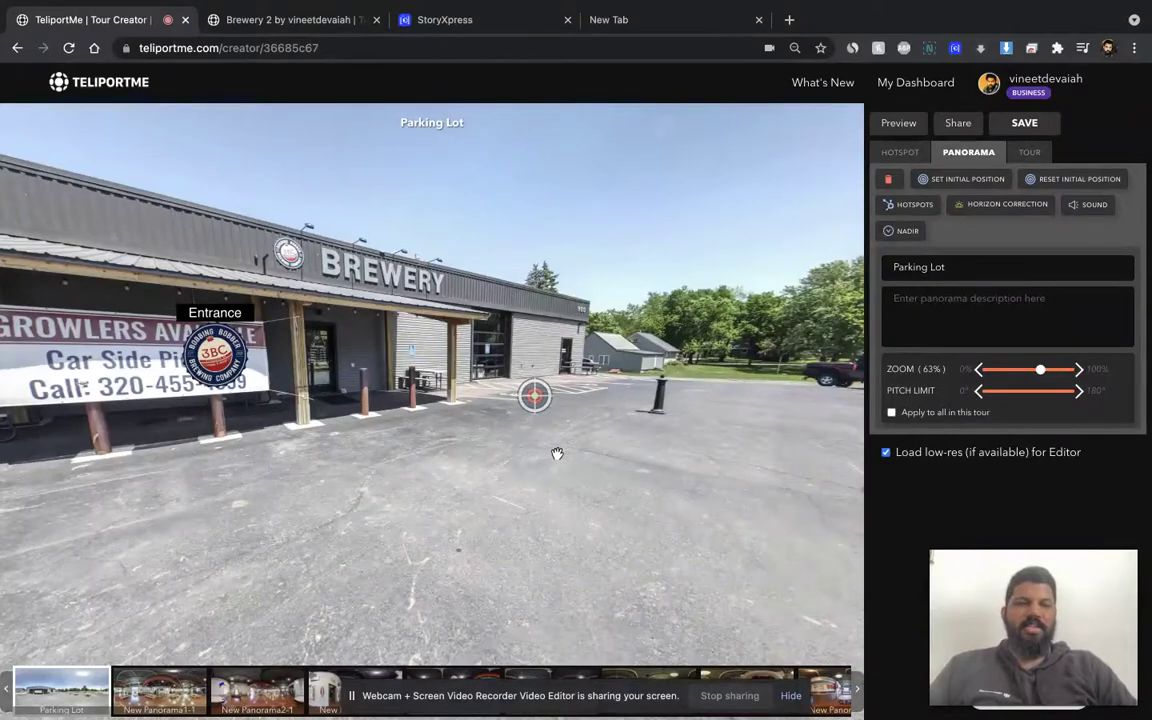
Switch to the New Panorama1-1 taproom and look past the logo and tanks to the Parking hotspot.
left_click(168, 694)
left_click_drag(365, 545, 265, 548)
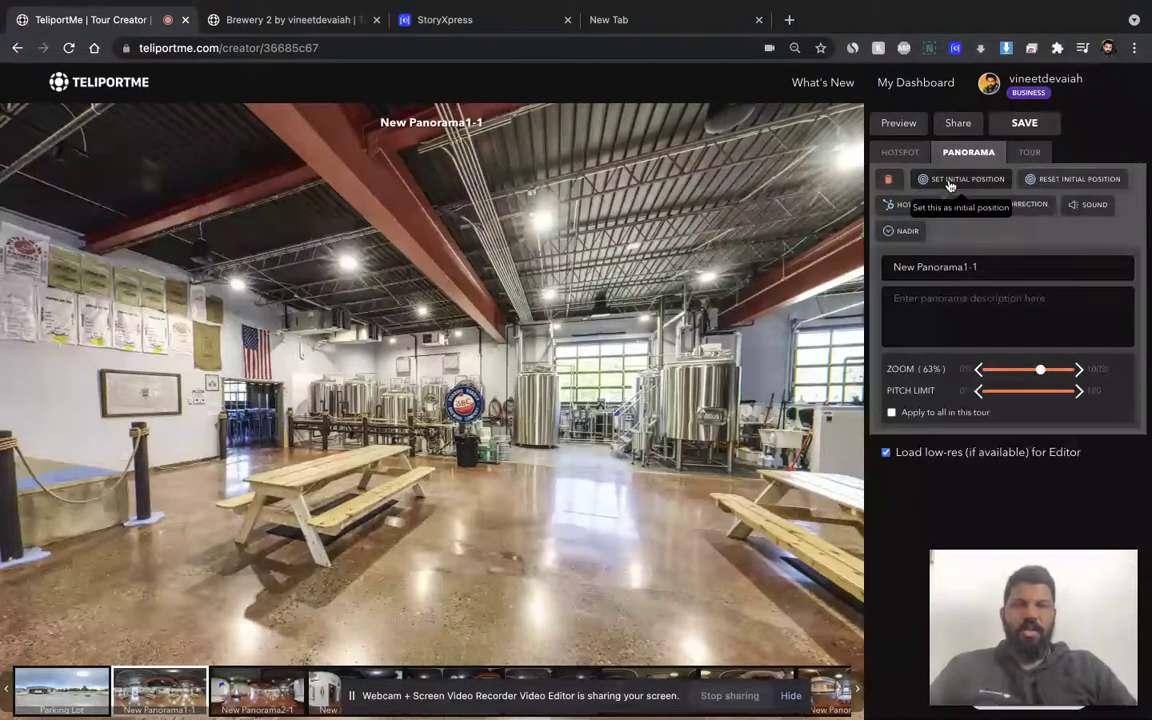
left_click_drag(620, 430, 475, 433)
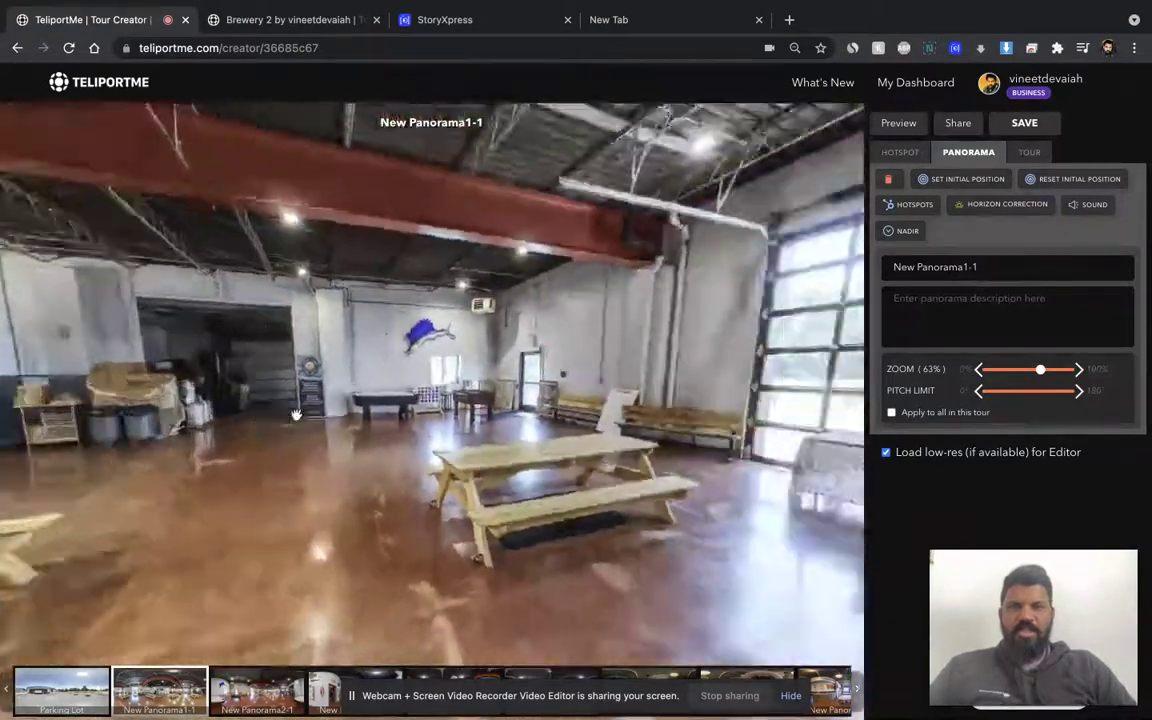
left_click_drag(296, 414, 538, 401)
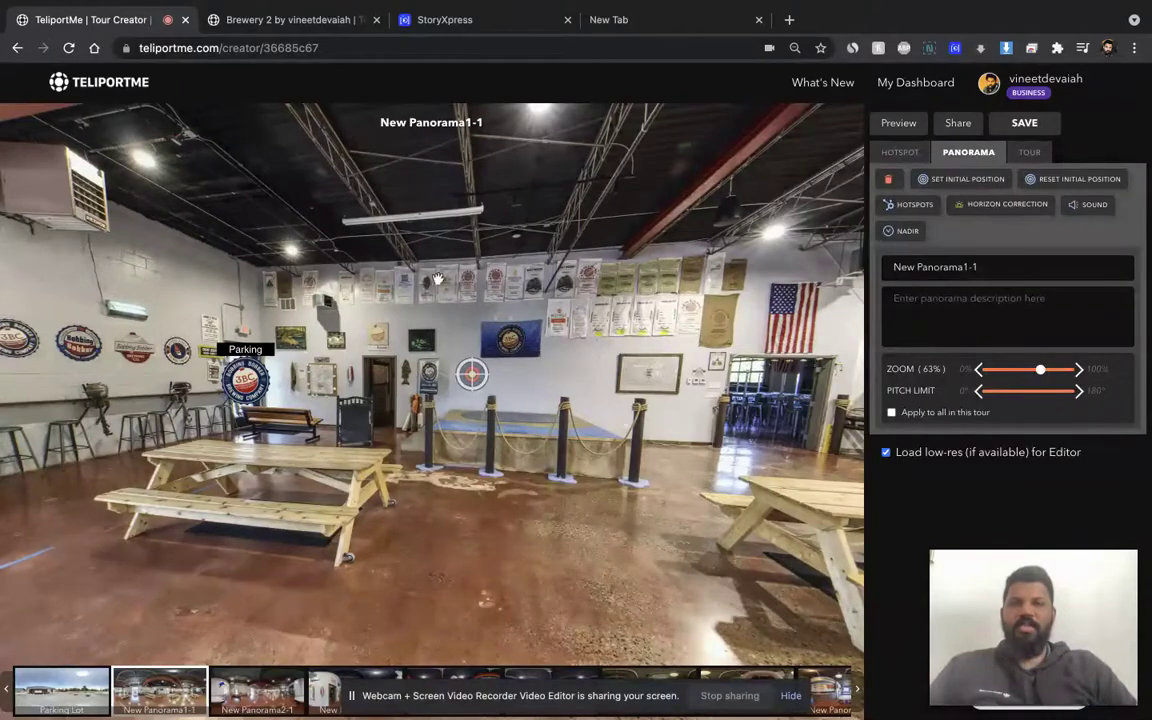
left_click_drag(490, 474, 300, 384)
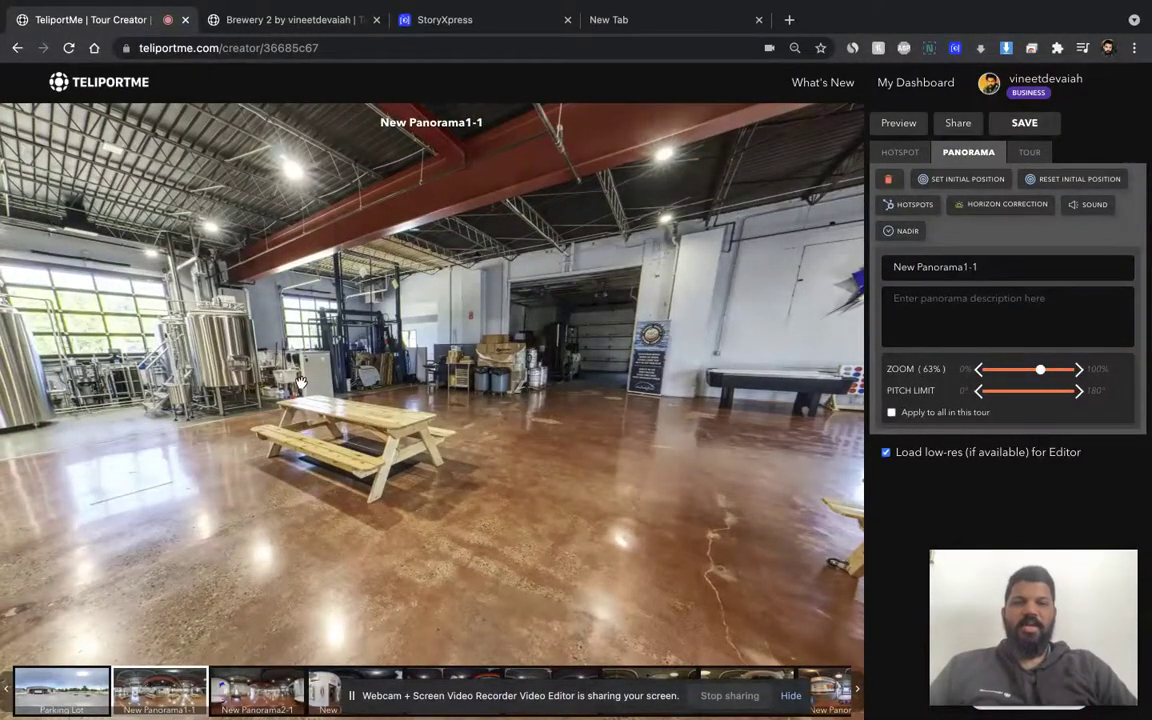
key("Left")
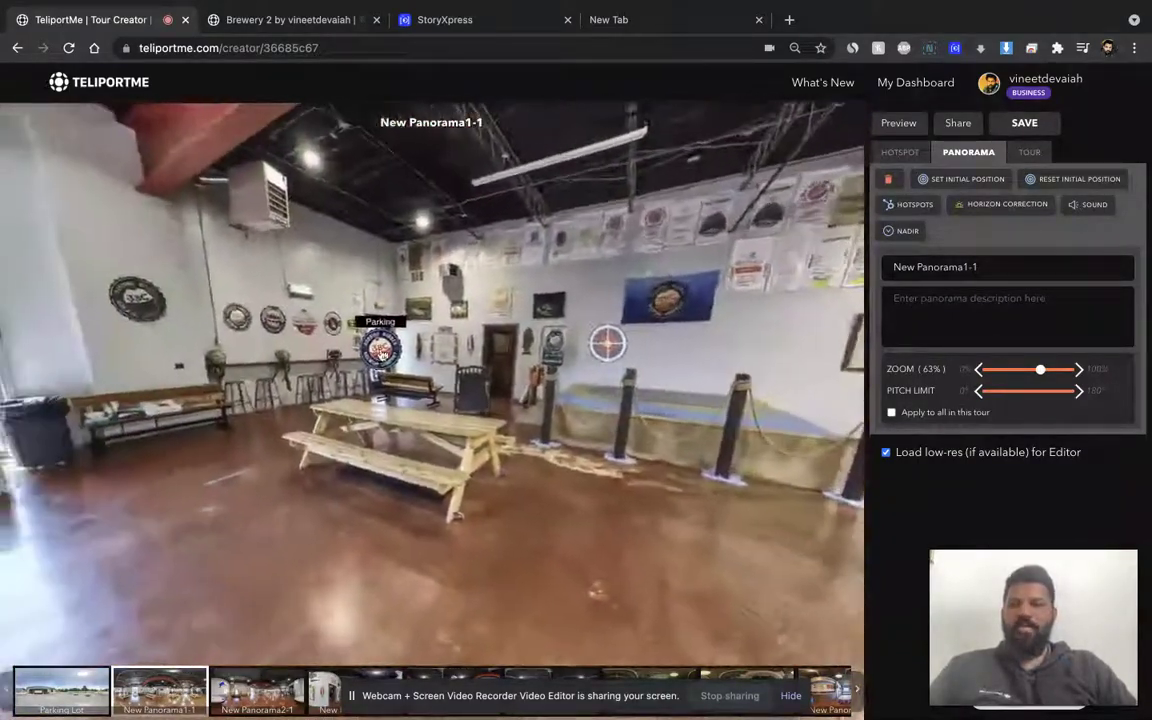
left_click_drag(381, 355, 428, 357)
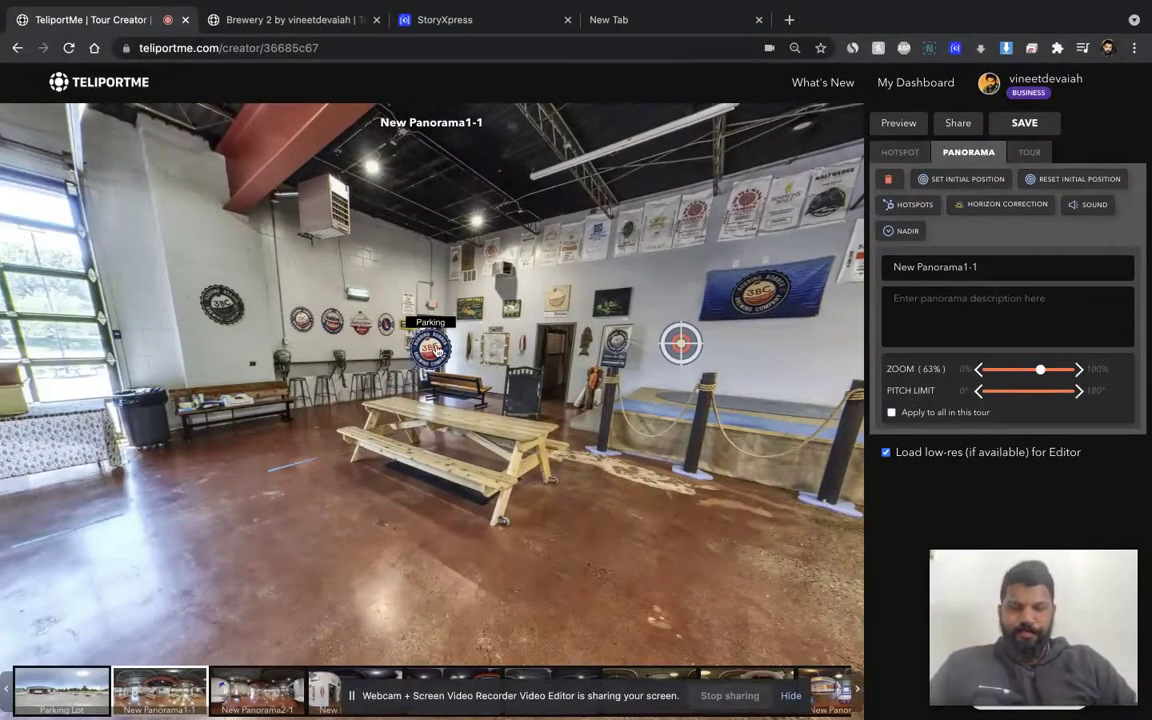
Open the Parking hotspot's settings and leave its link type set to PANO.
left_click(898, 153)
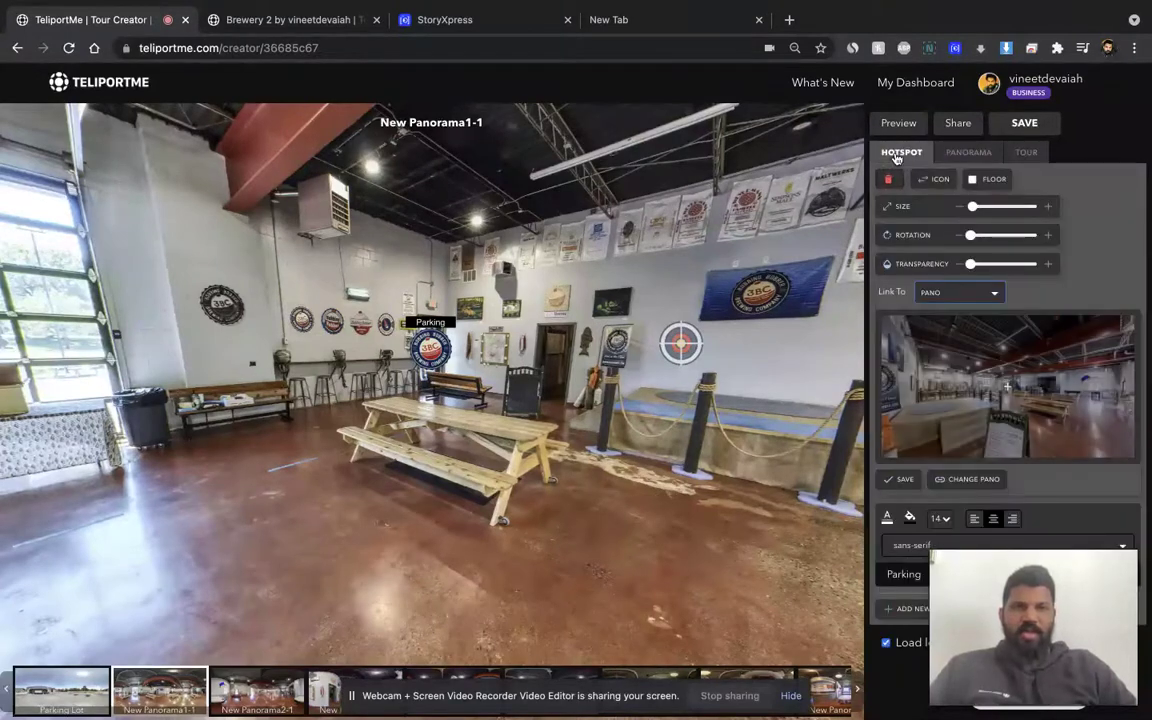
left_click(981, 293)
left_click(951, 294)
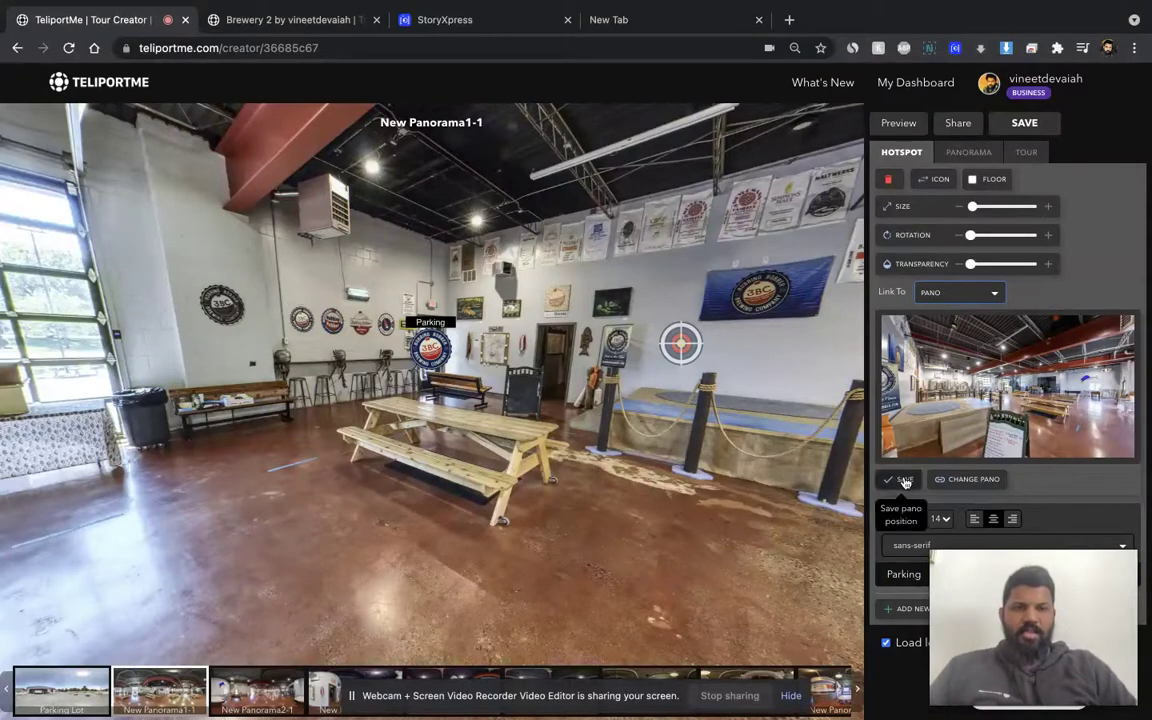
left_click_drag(932, 402, 909, 363)
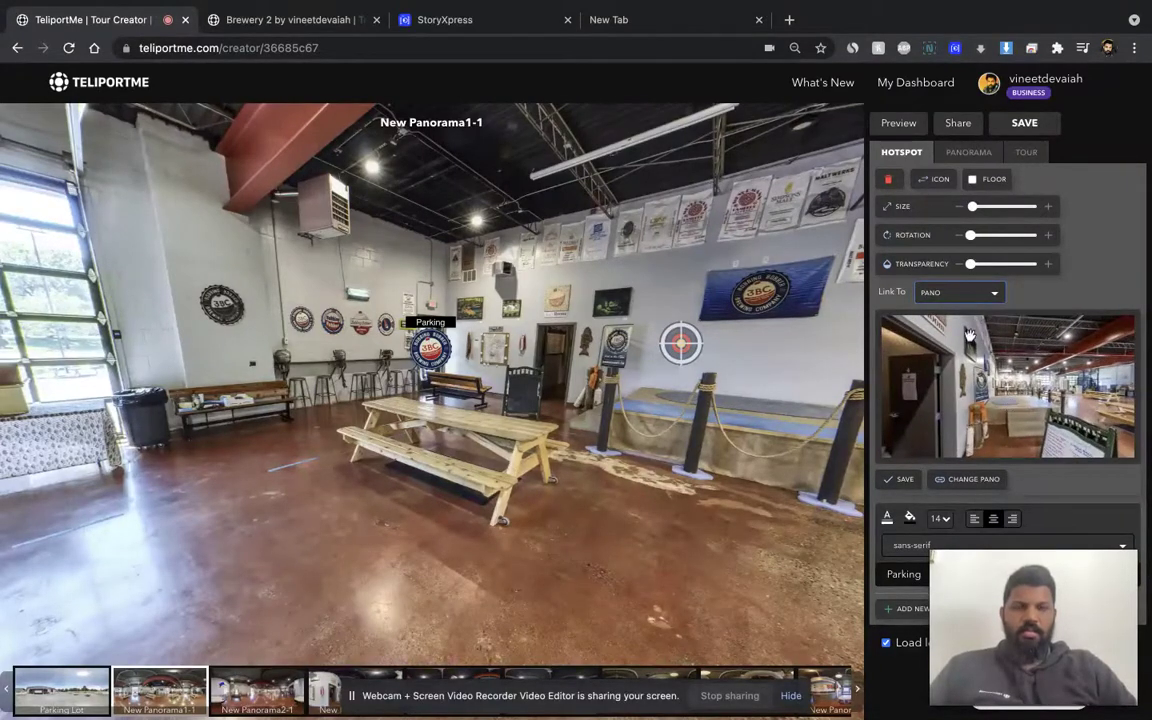
left_click(958, 292)
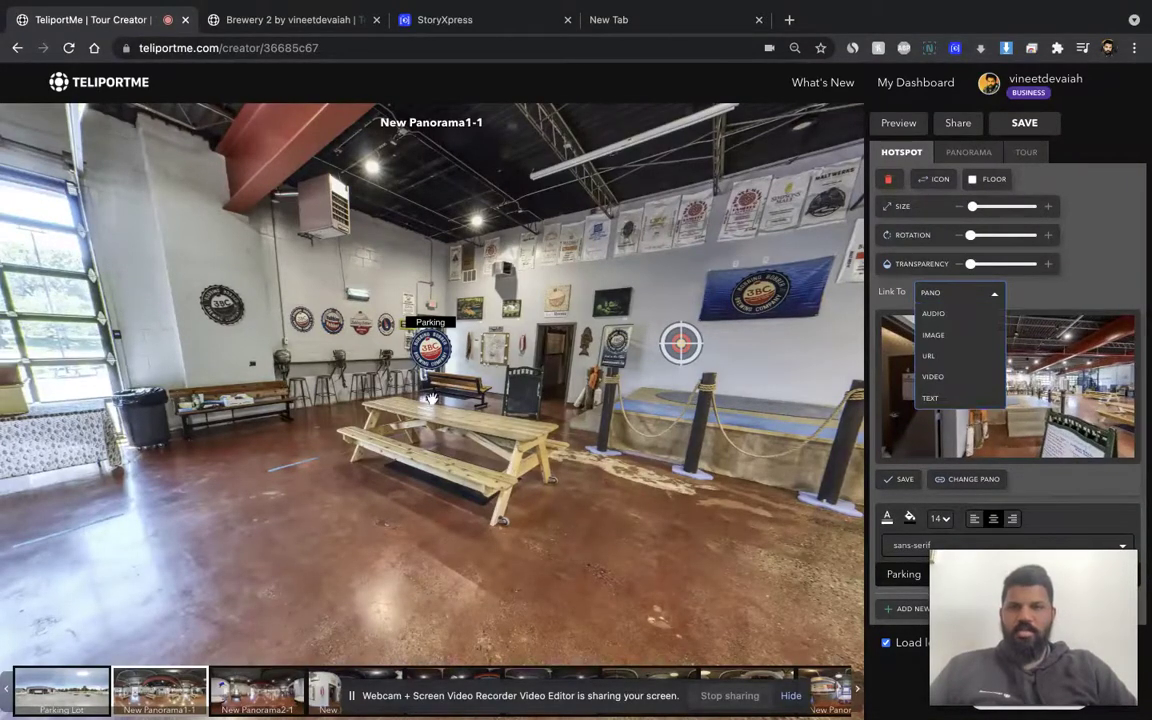
left_click(934, 314)
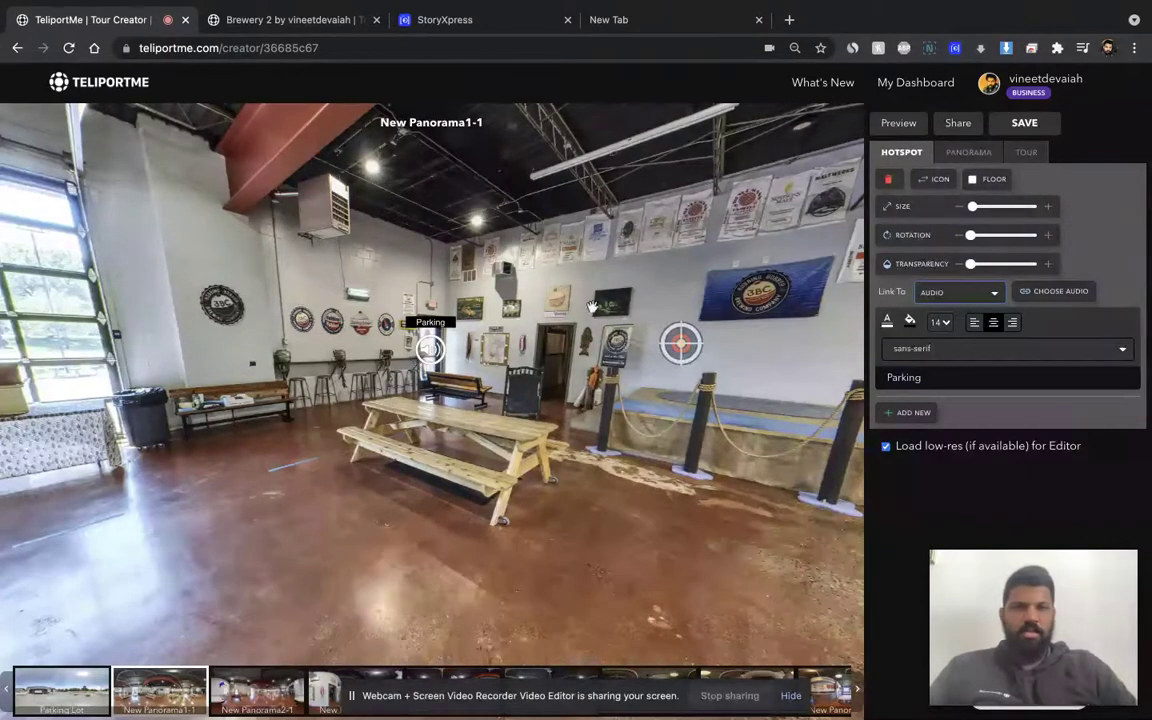
left_click(950, 305)
left_click(938, 316)
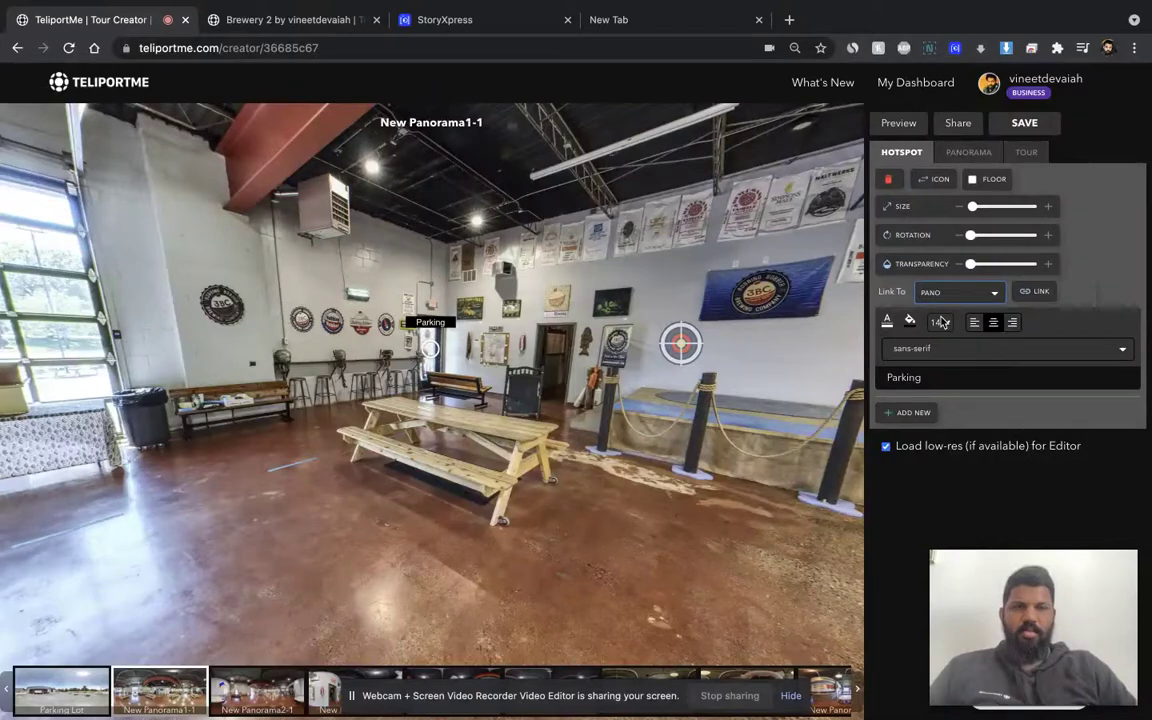
Use the 3BC brewery logo as the hotspot icon and link it to Parking Lot.
left_click(938, 180)
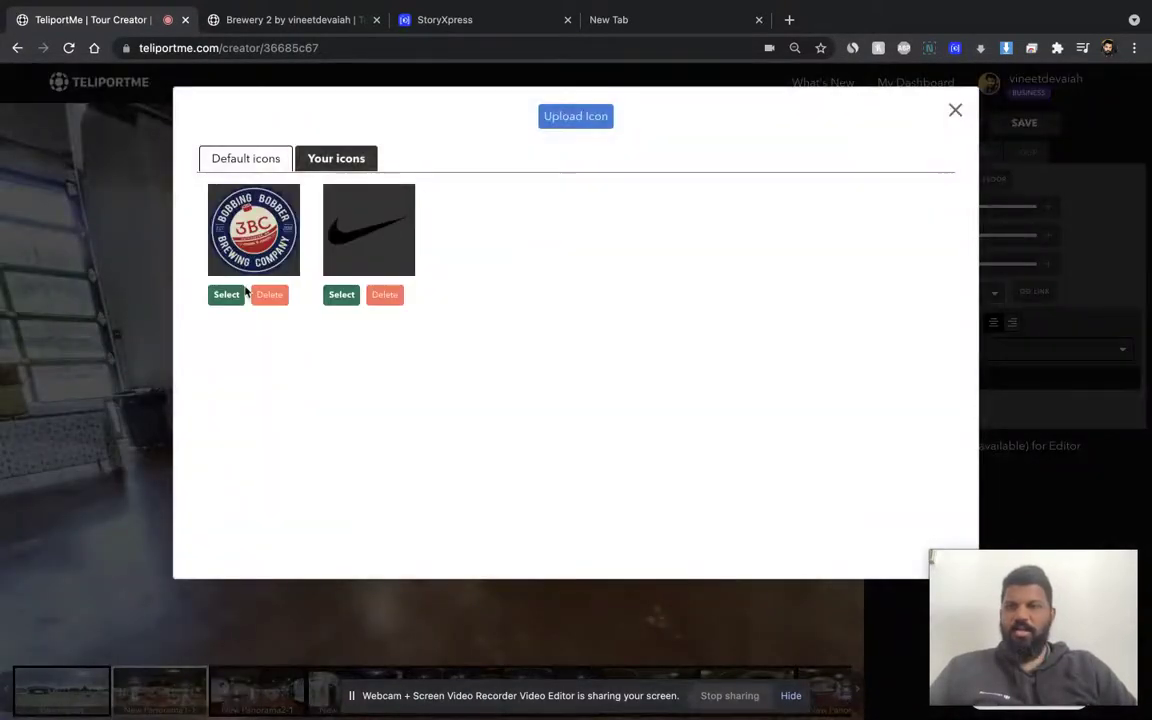
left_click(226, 296)
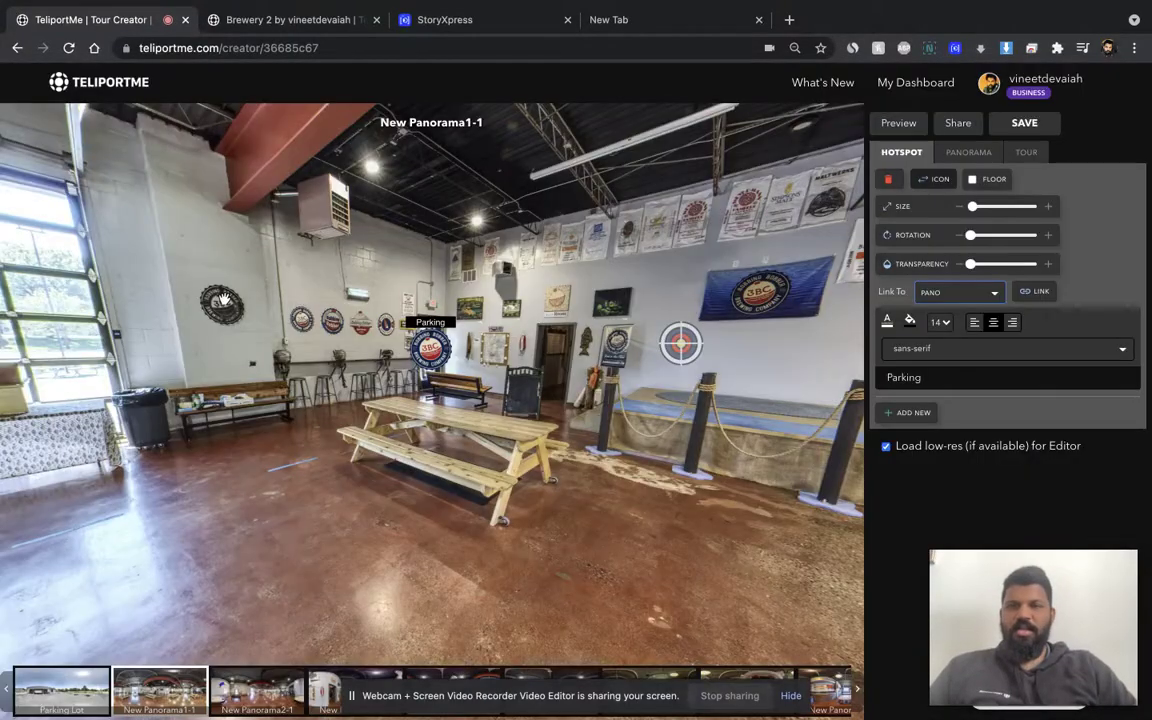
left_click(1037, 293)
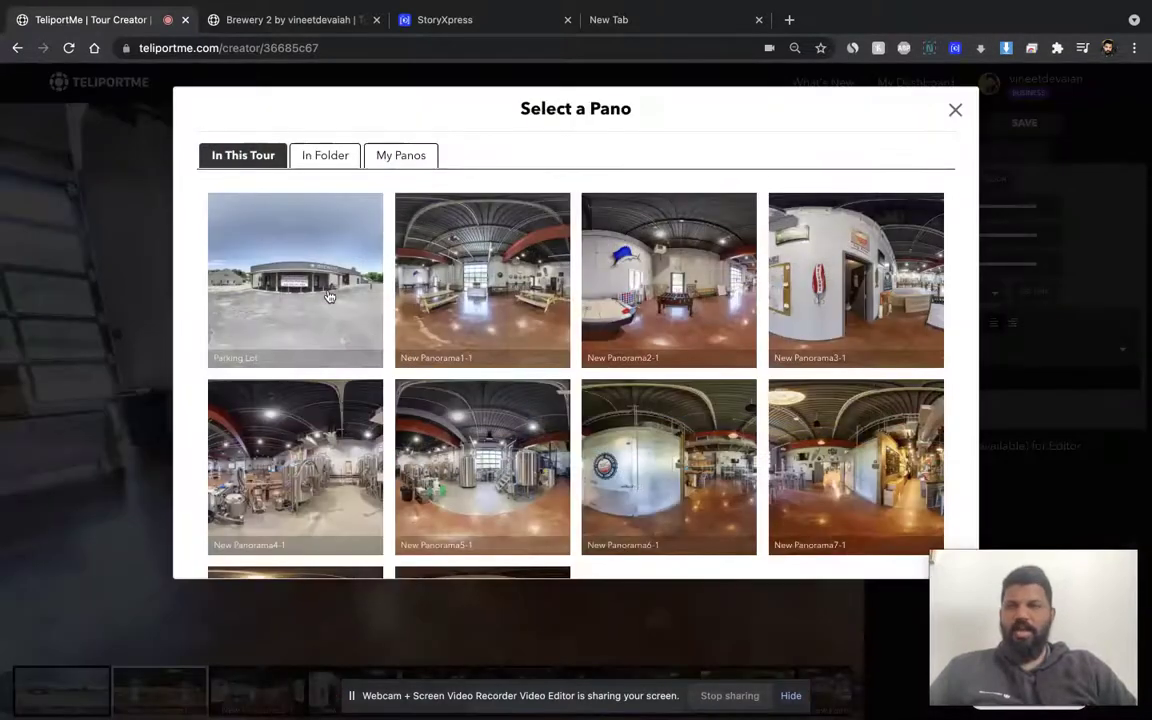
left_click(328, 295)
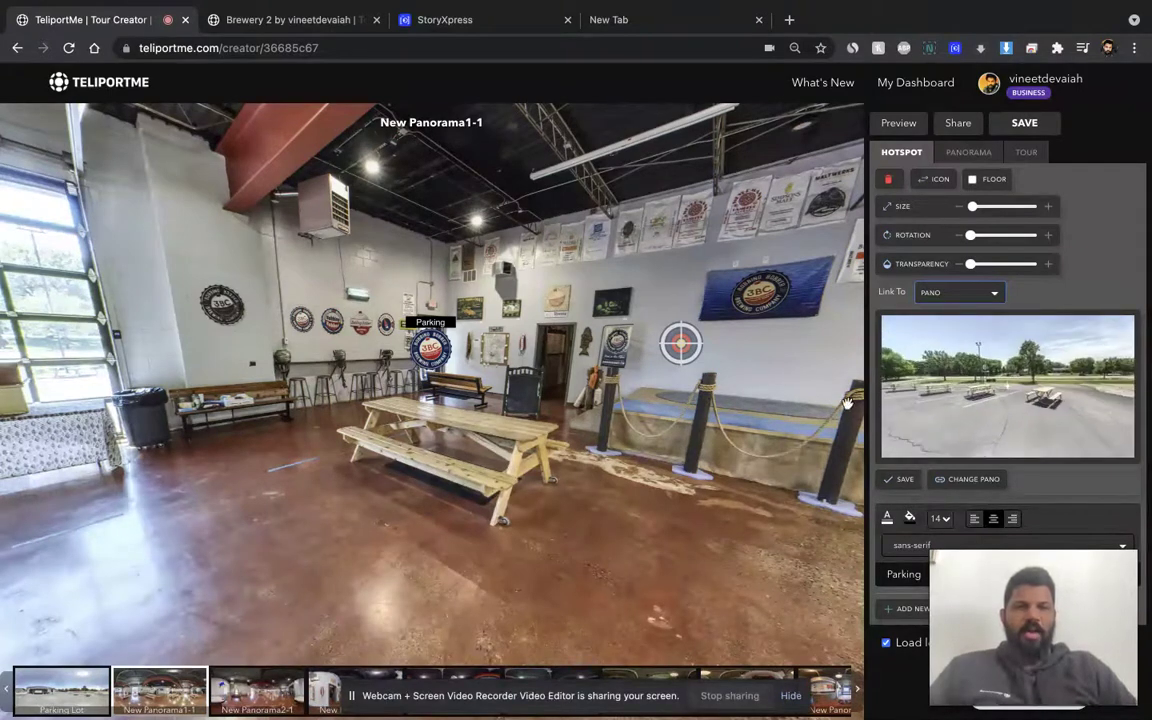
Point the Parking hotspot's Parking Lot arrival view at the picnic tables and trees, then deselect the hotspot.
left_click_drag(1090, 395, 1118, 424)
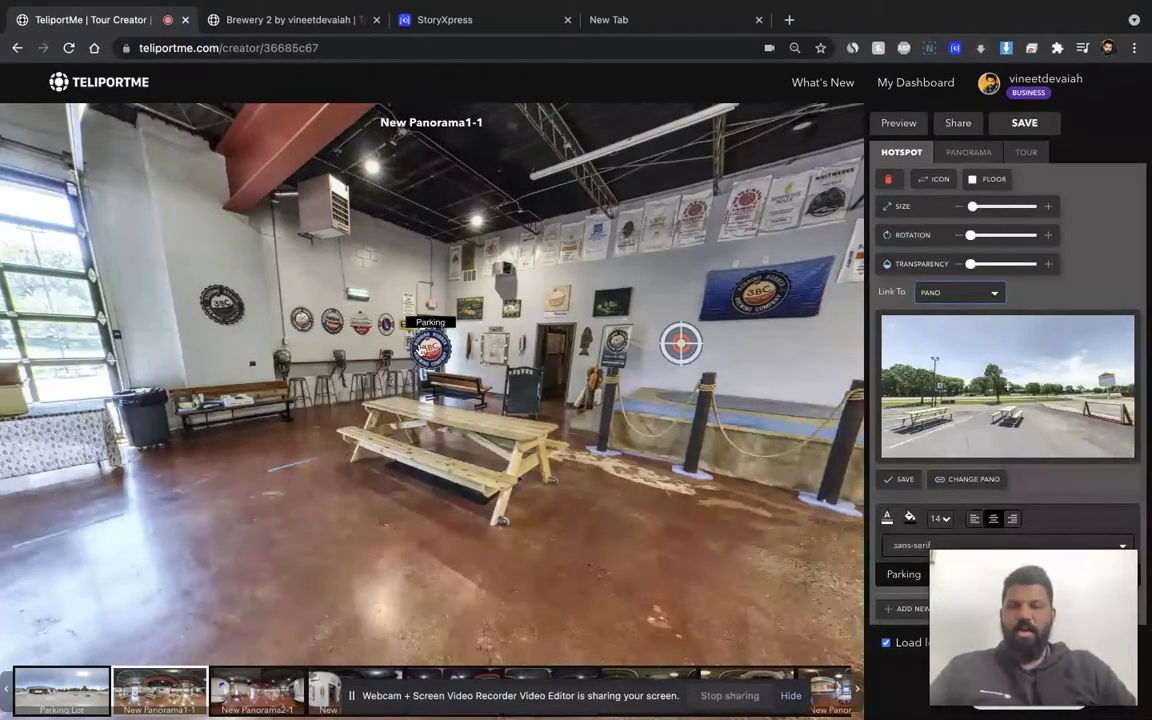
left_click_drag(545, 409, 446, 378)
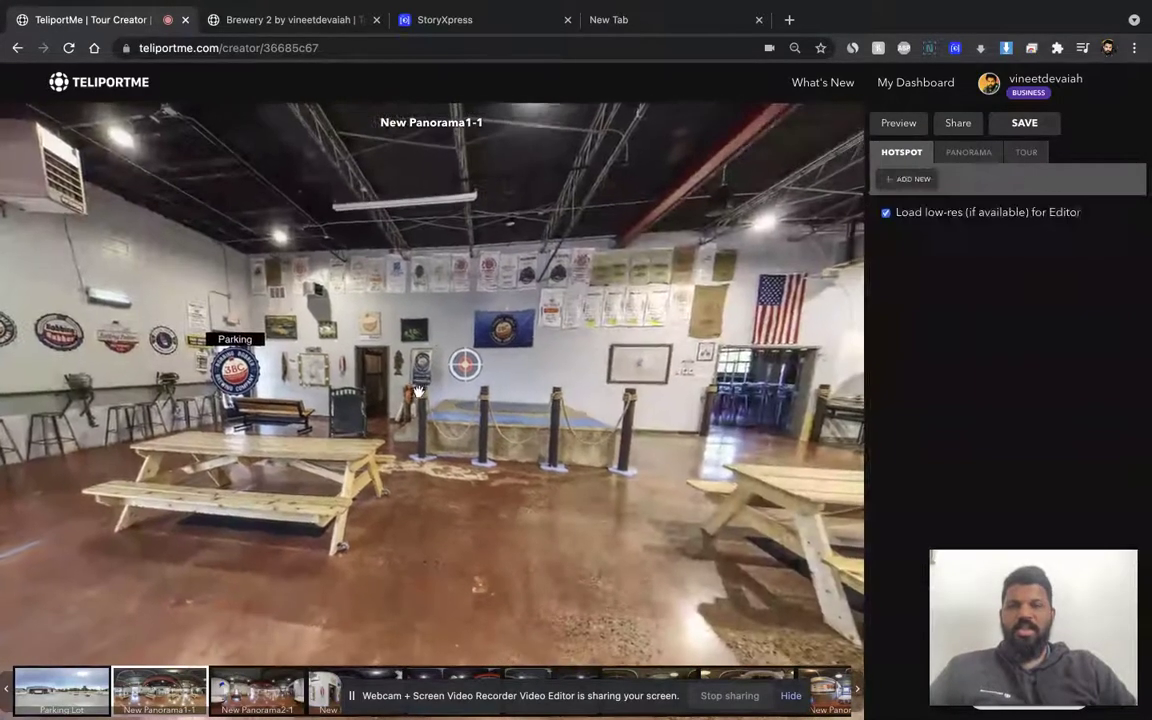
Frame the tanks, select the logo hotspot beside them, and save its arrival view across the brewing tanks.
left_click_drag(432, 426, 230, 474)
left_click_drag(546, 450, 350, 448)
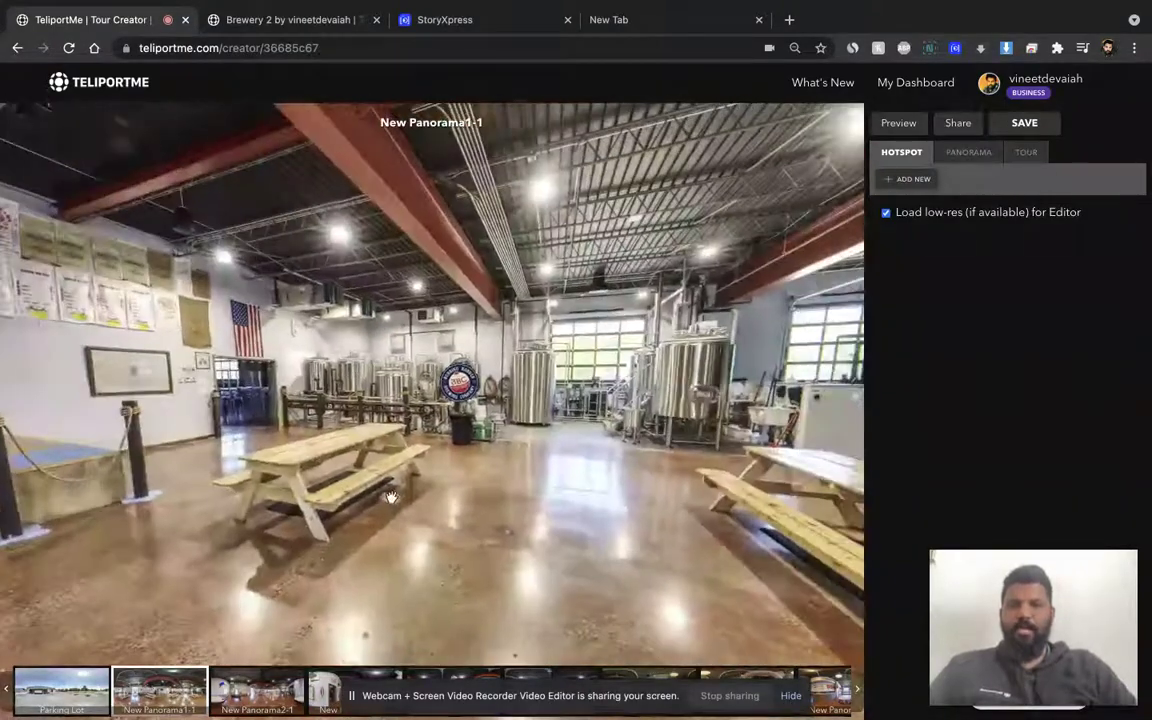
left_click(461, 396)
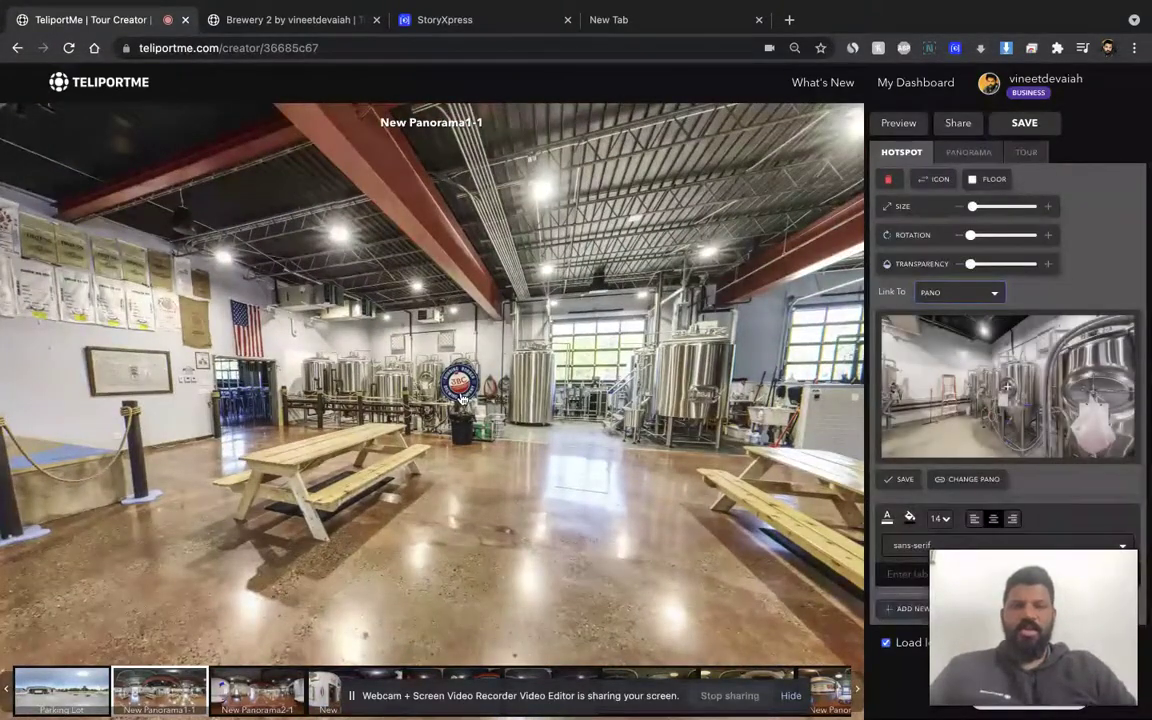
mouse_move(962, 410)
left_mouse_down()
mouse_move(1015, 398)
mouse_move(984, 407)
left_mouse_up()
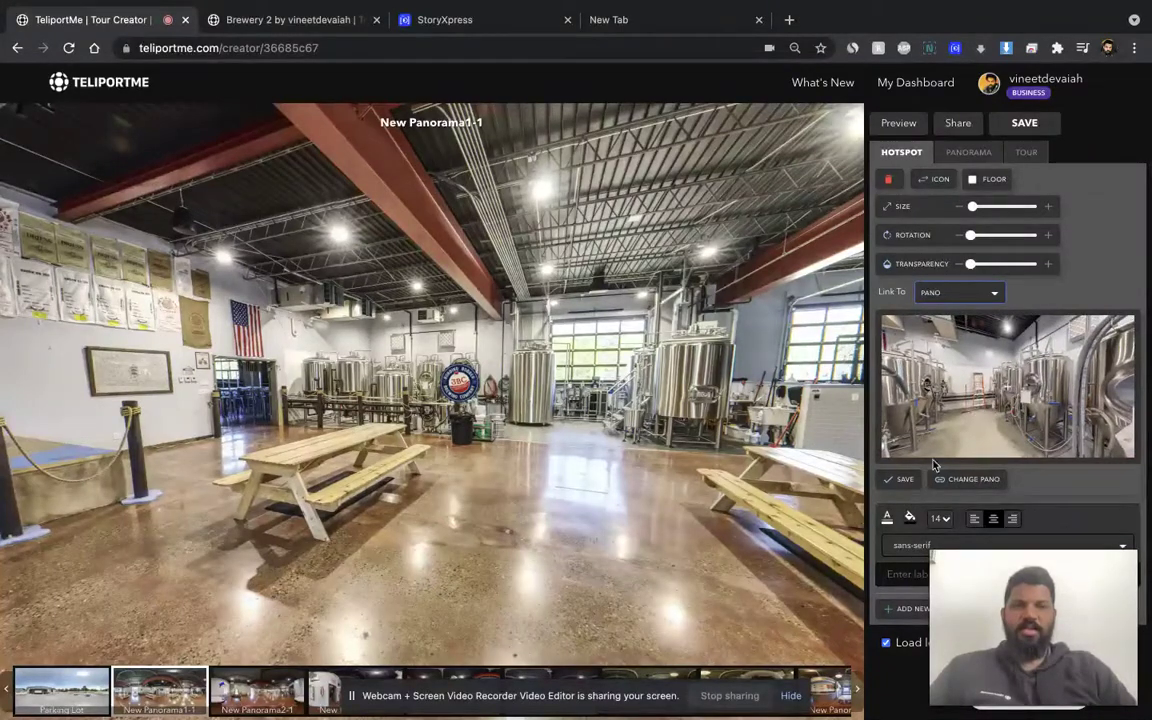
left_click(907, 482)
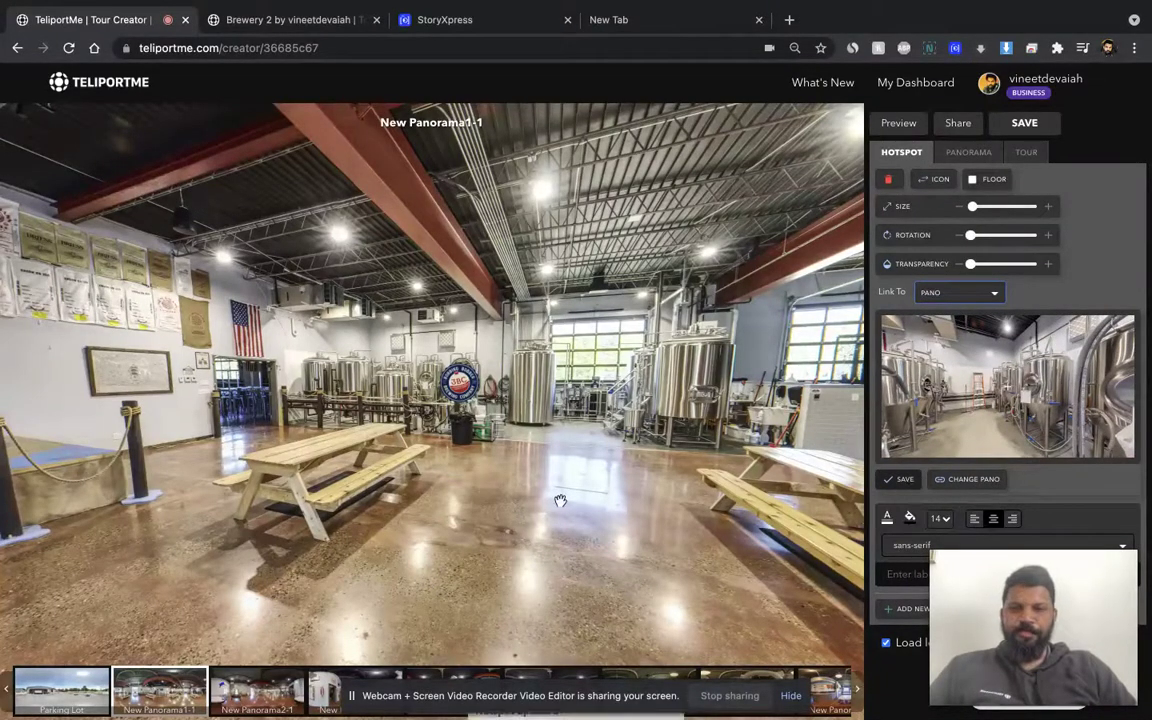
left_click(789, 695)
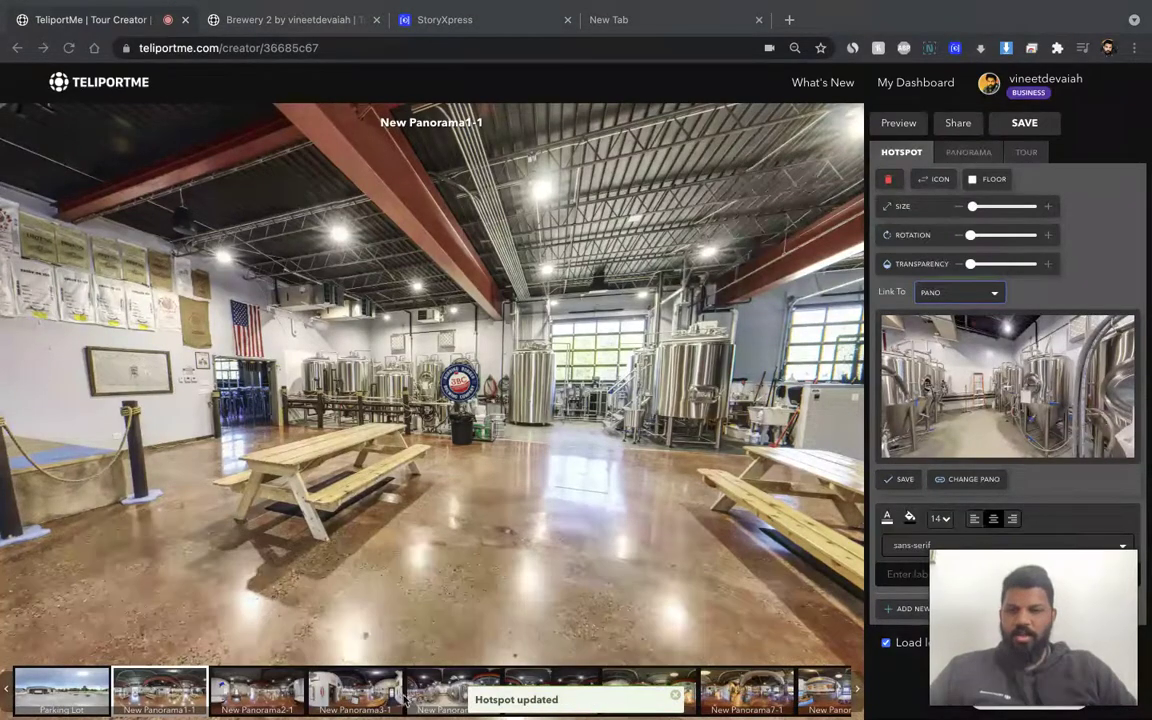
In New Panorama4-1, aim the 3BC hotspot's linked view at the picnic tables and save it.
left_click(460, 694)
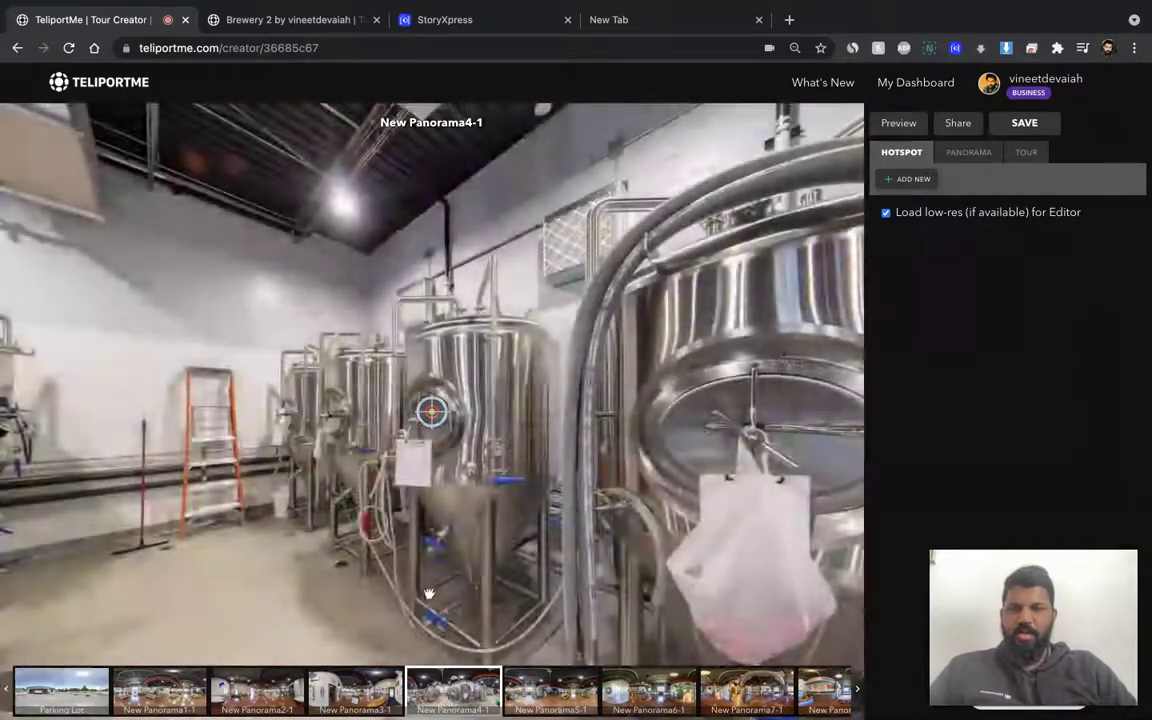
left_click_drag(429, 594, 580, 500)
left_click(540, 405)
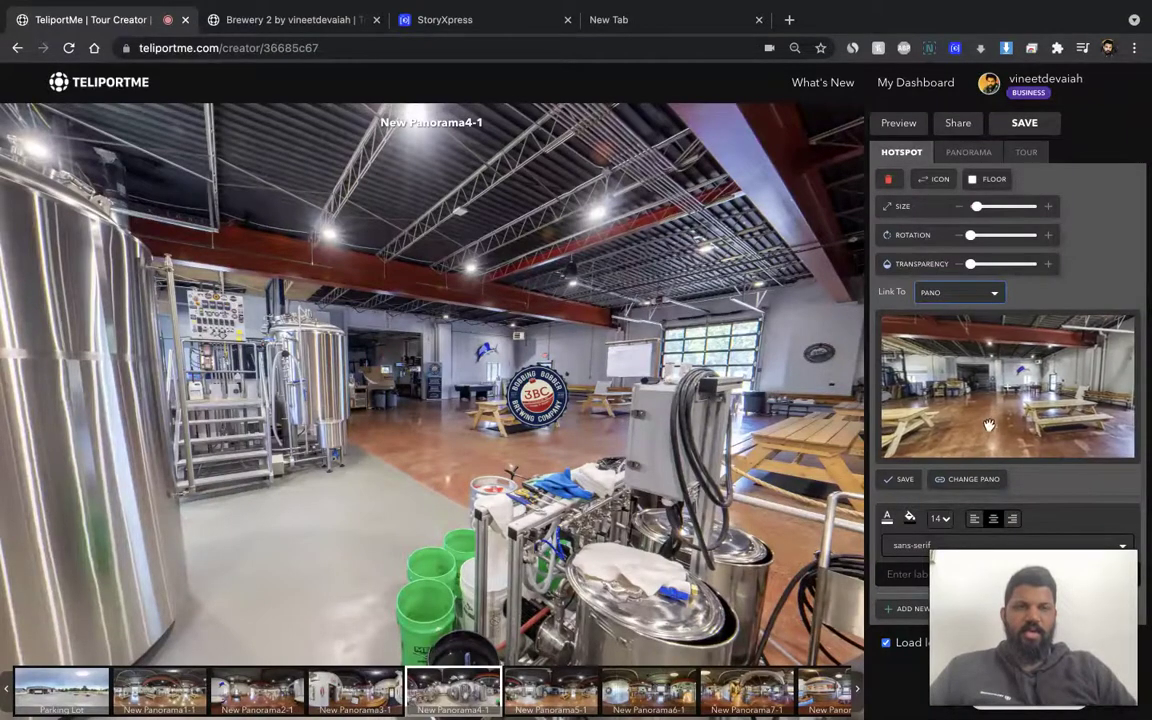
left_click_drag(1024, 410, 990, 417)
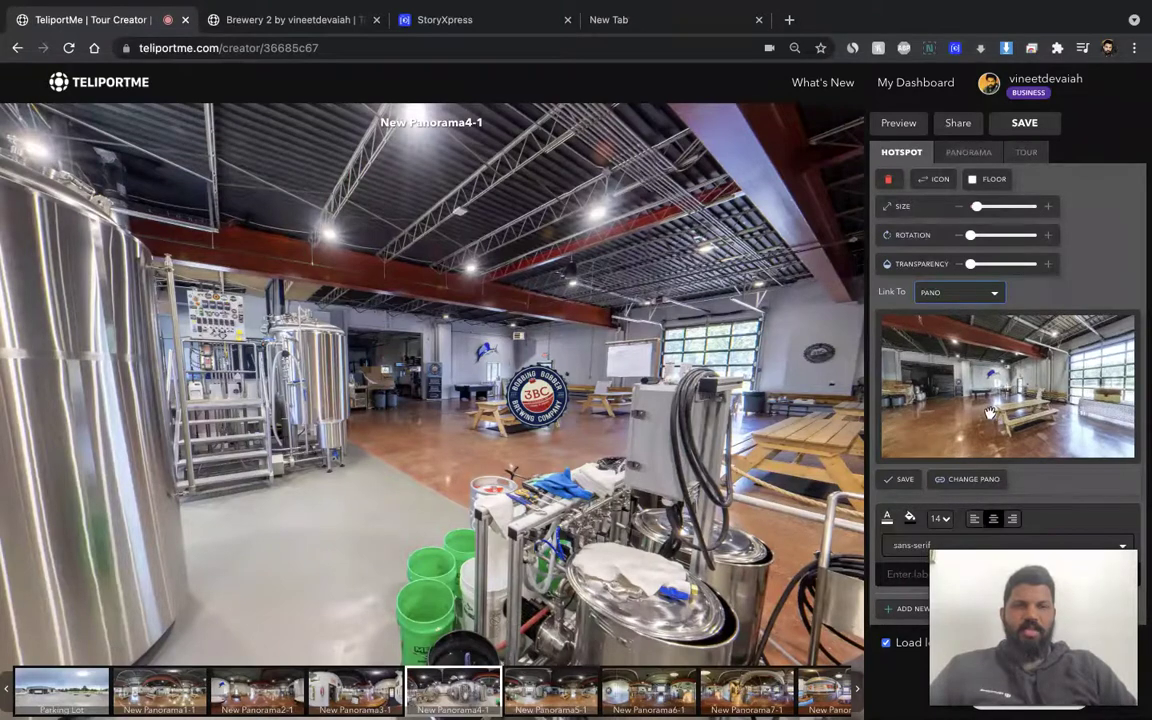
left_click(904, 480)
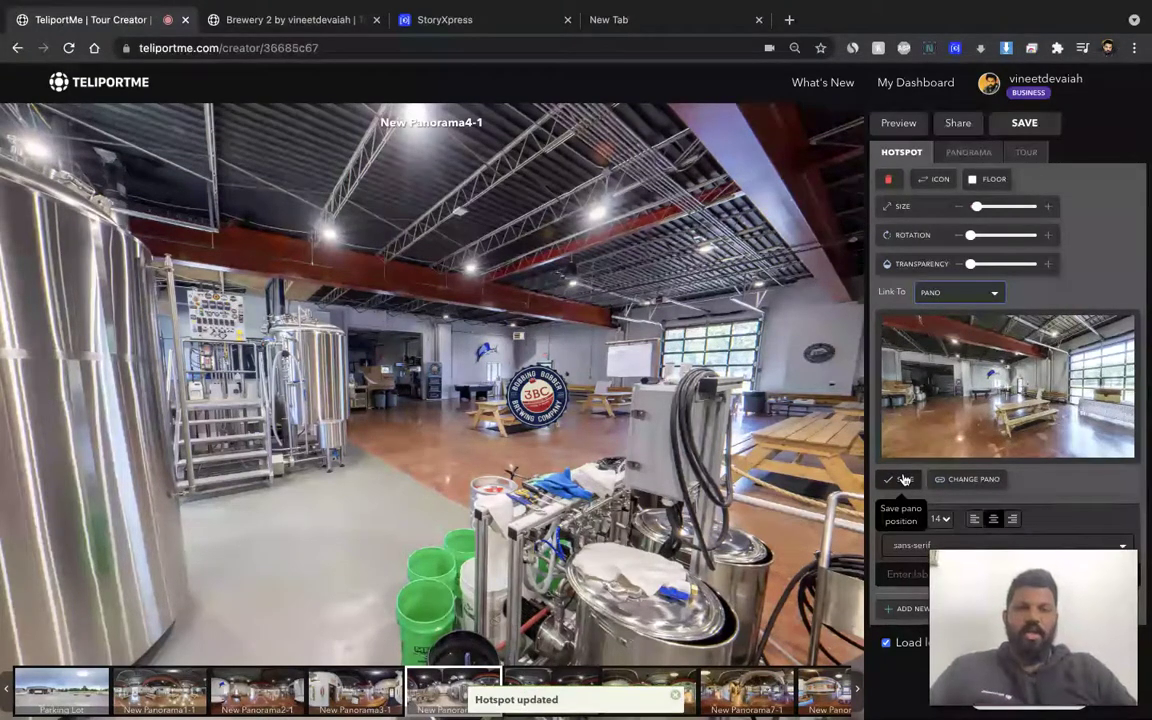
left_click(630, 490)
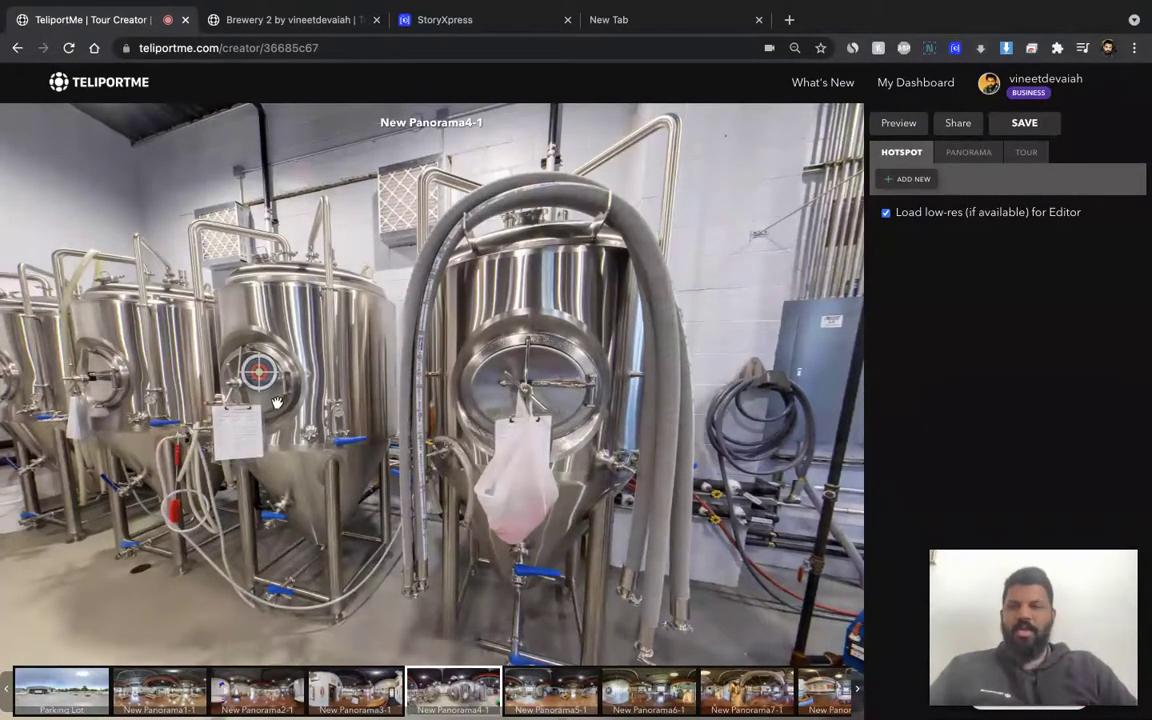
Save the tour, preview it, and face the brewery entrance in the Parking Lot scene.
left_click(1012, 124)
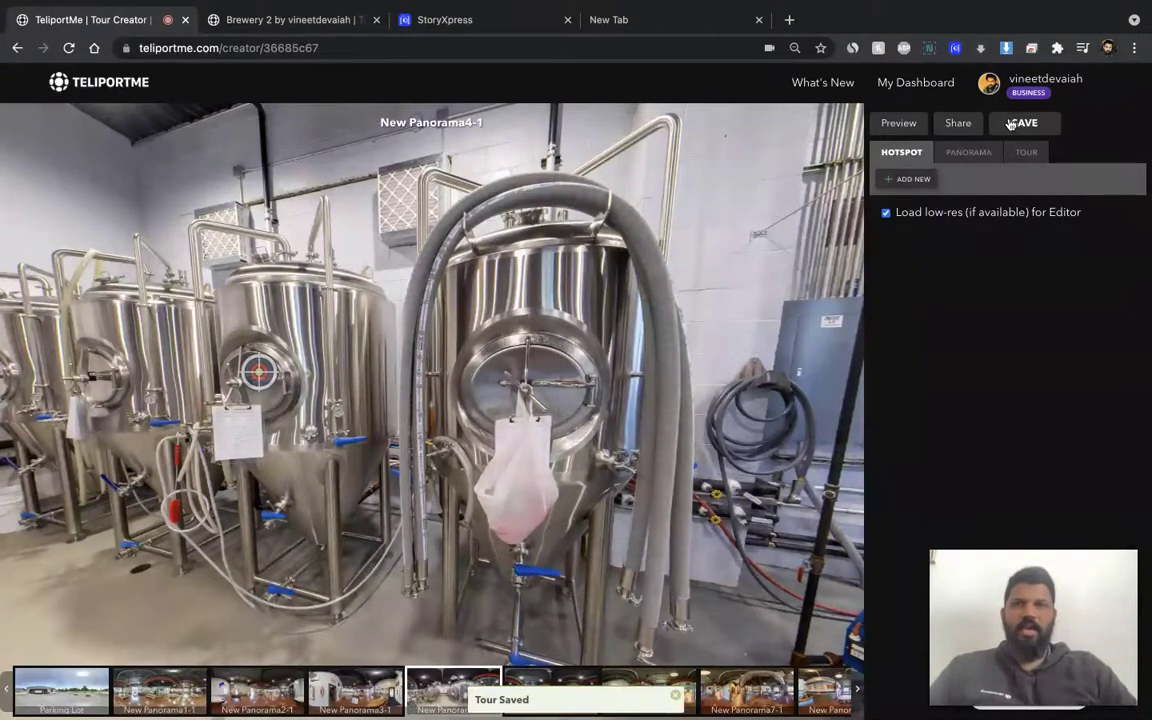
left_click(898, 123)
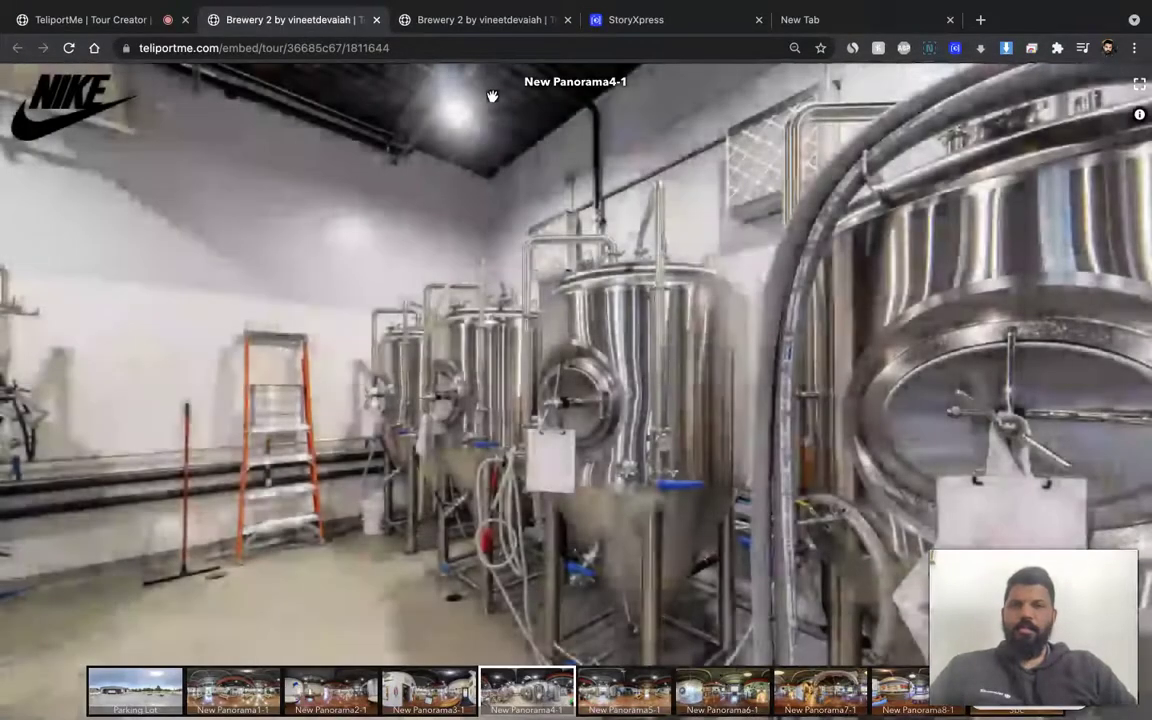
left_click(117, 690)
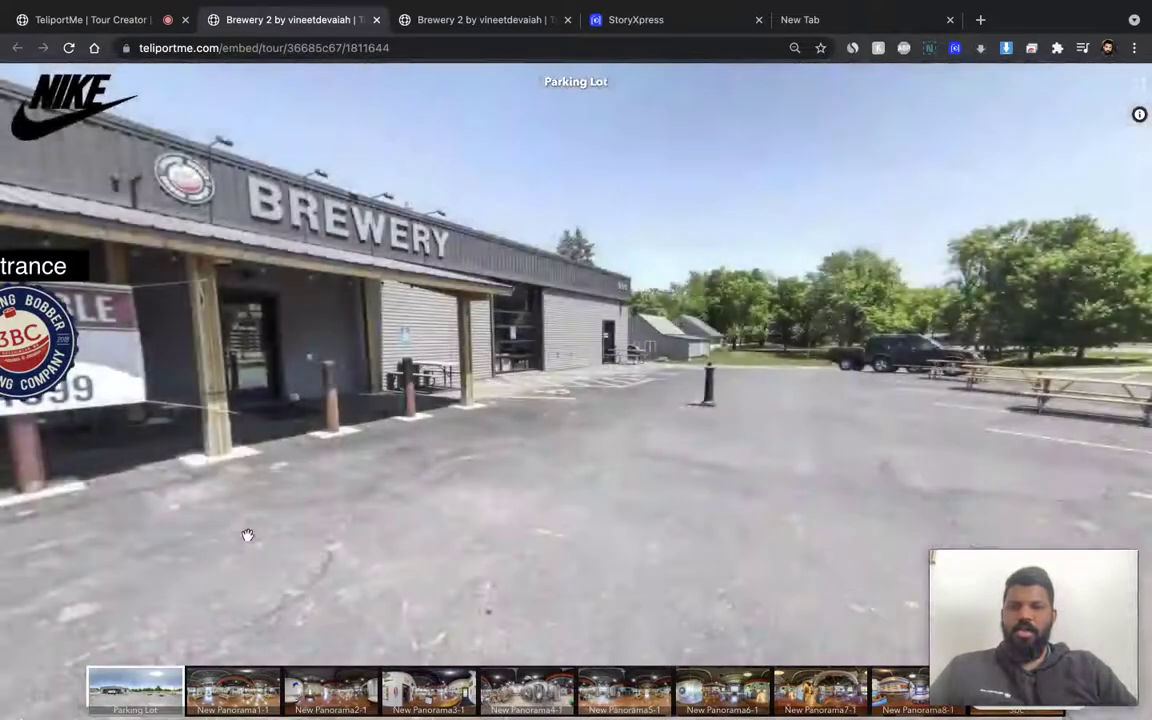
left_click_drag(247, 535, 667, 505)
Test the Entrance and Parking hotspots between outside and inside, then return to the tour editor.
left_click(548, 316)
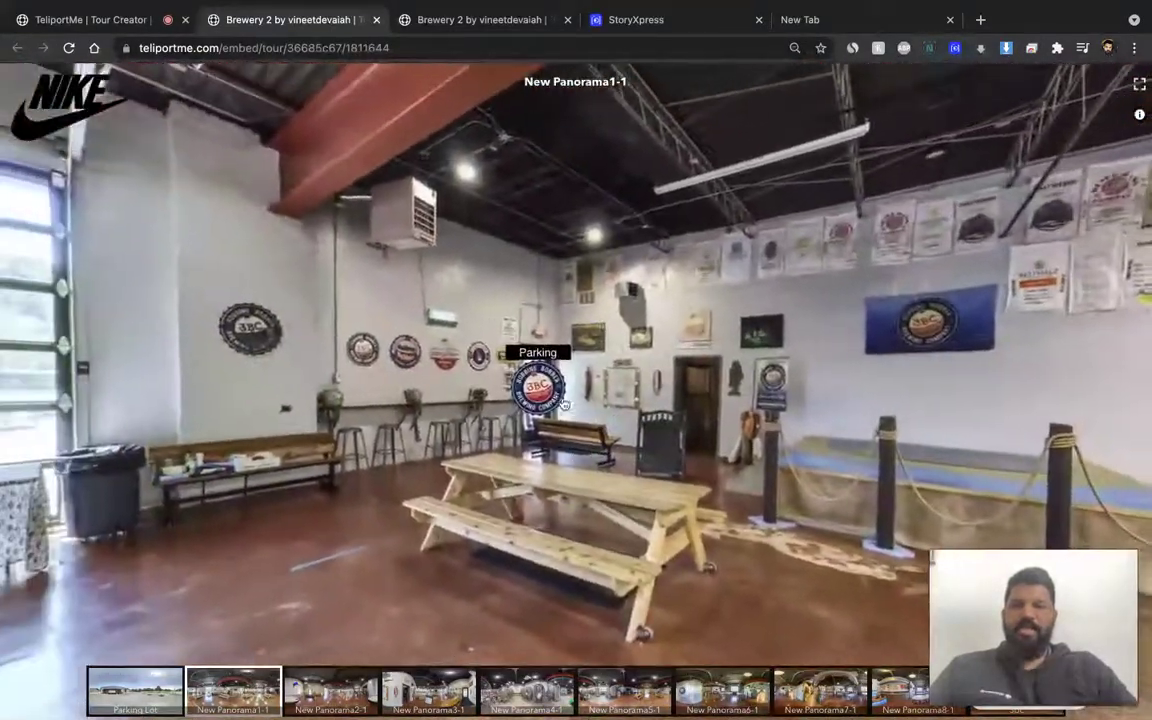
left_click(562, 400)
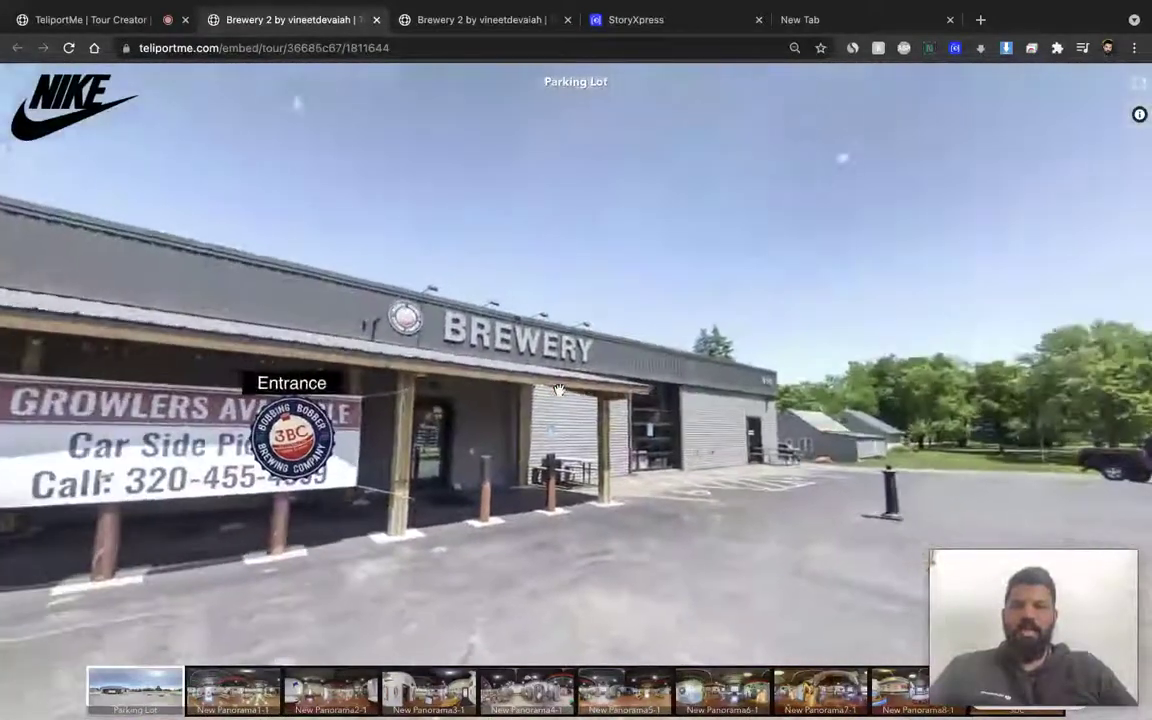
left_click(442, 447)
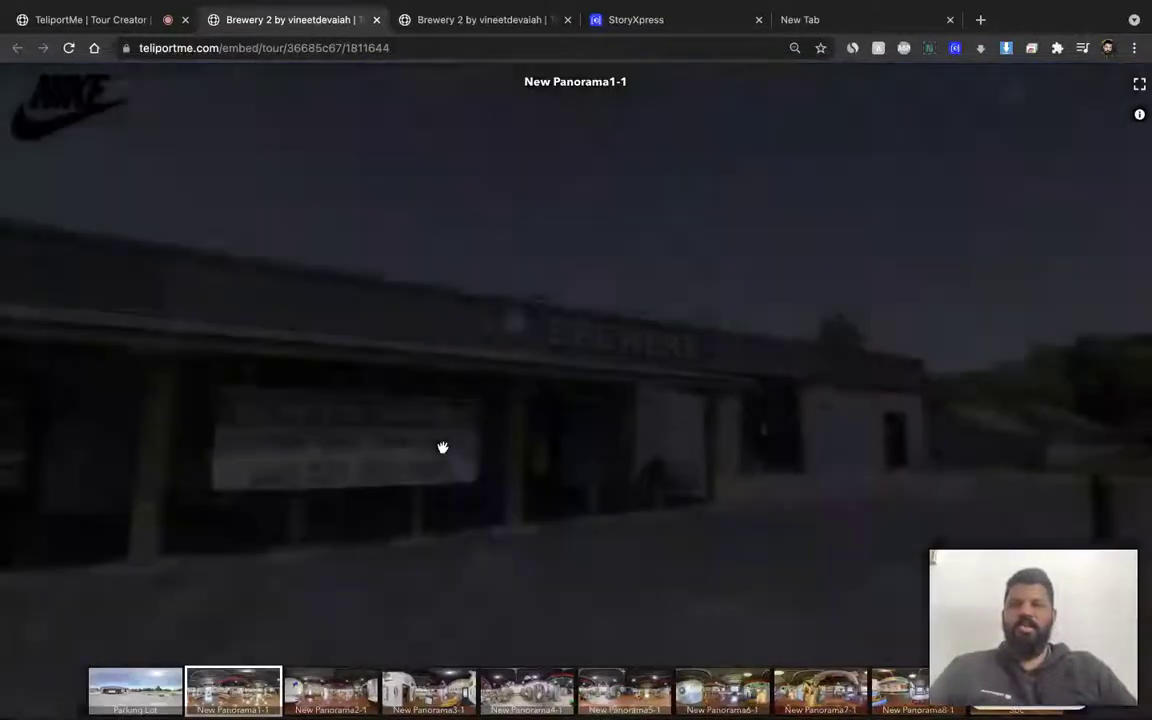
left_click(110, 20)
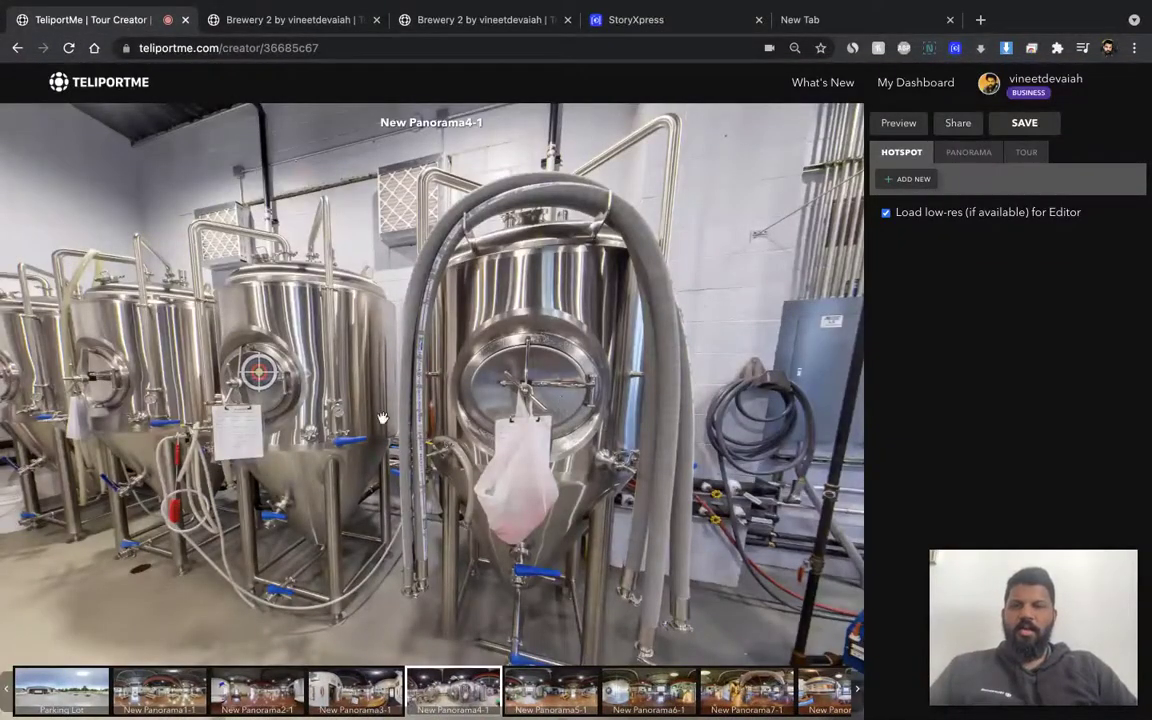
In New Panorama1-1, save a new Parking Lot arrival view for the Parking hotspot, keeping its link unchanged.
left_click_drag(401, 464, 275, 505)
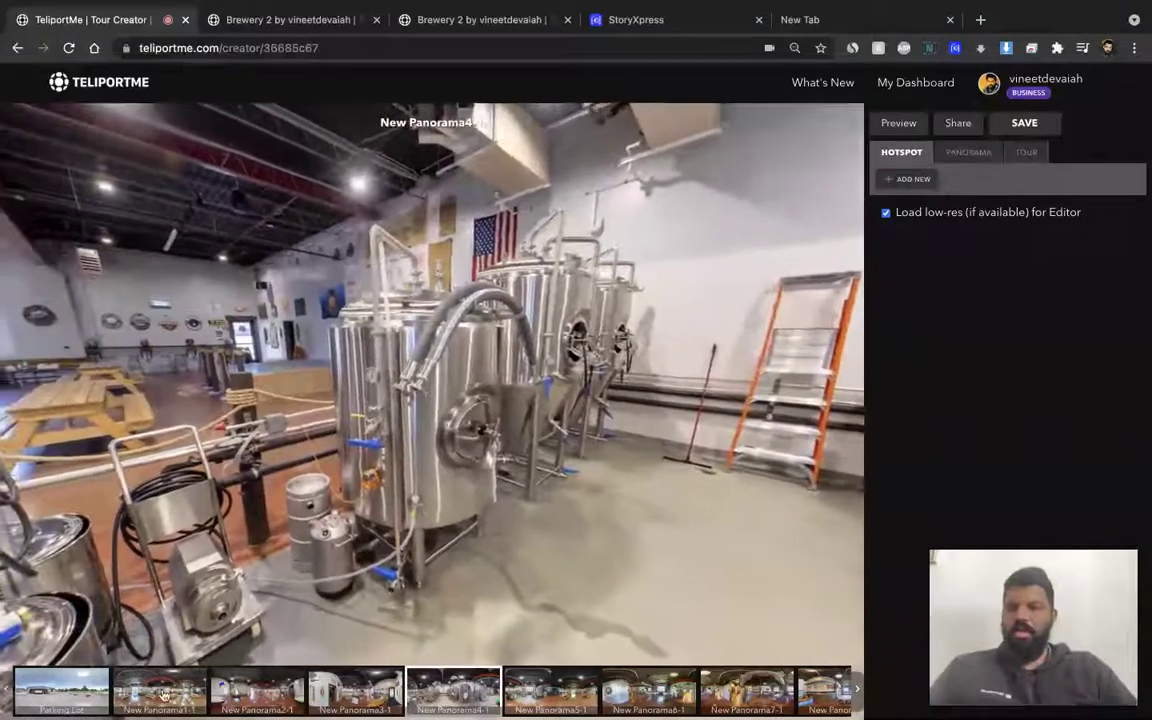
left_click(163, 695)
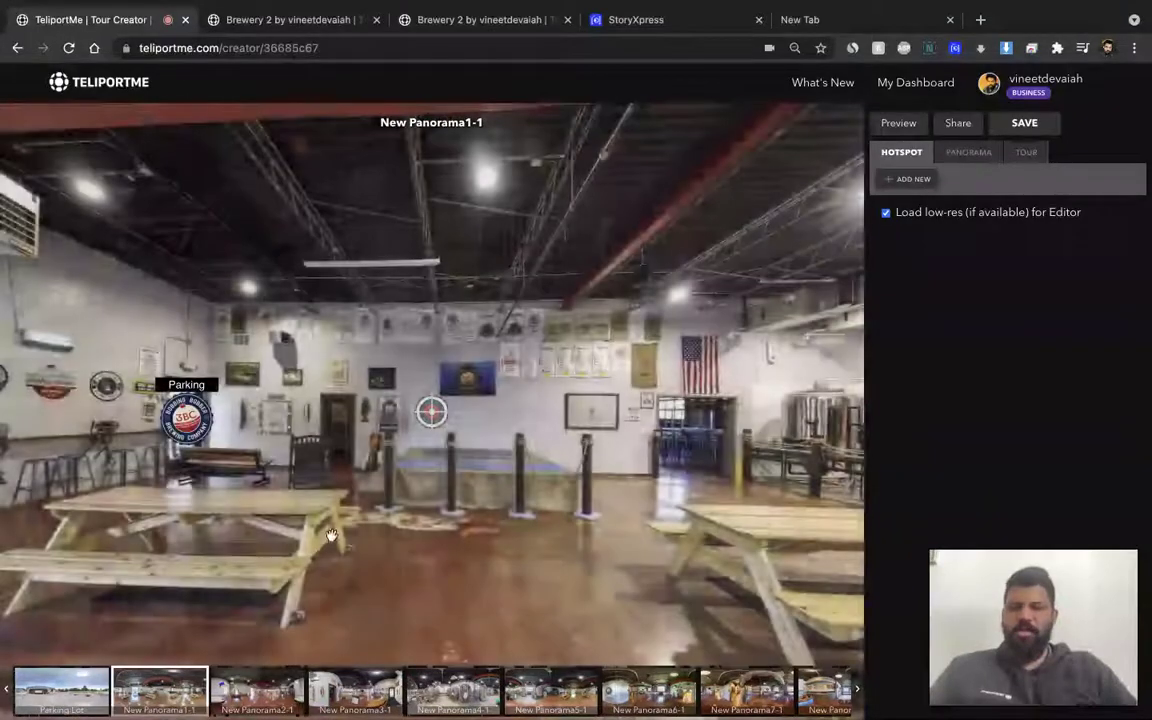
left_click(190, 421)
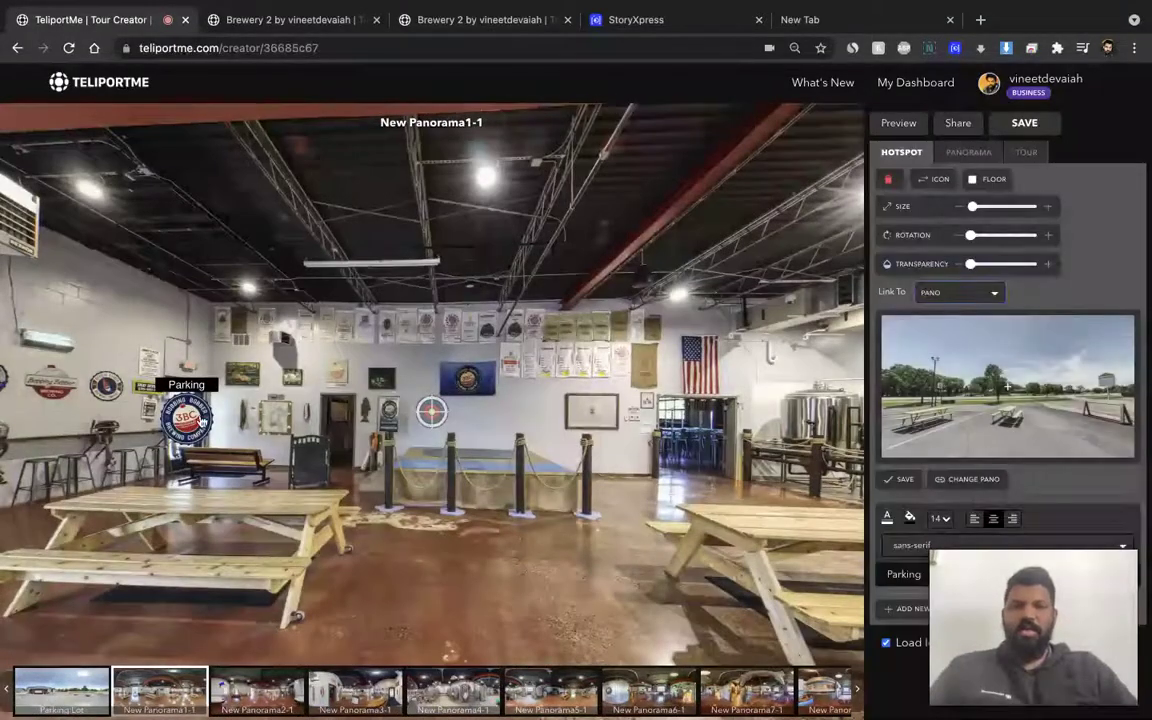
left_click_drag(1062, 421, 999, 416)
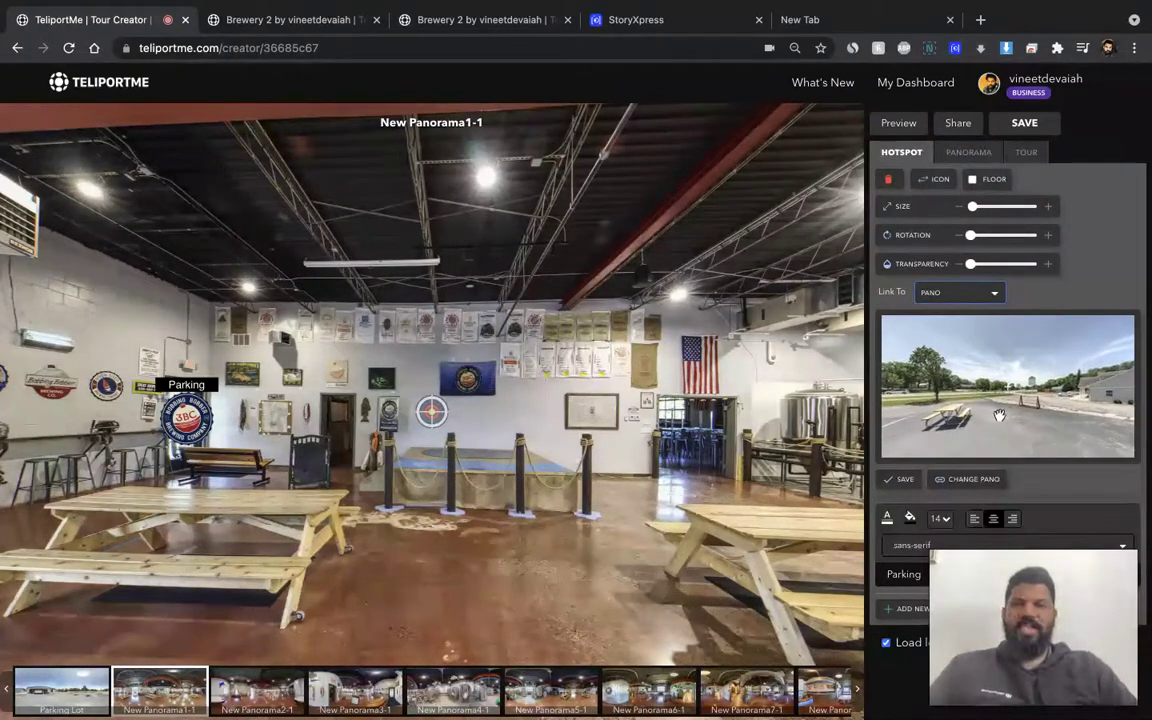
left_click(905, 484)
left_click(965, 480)
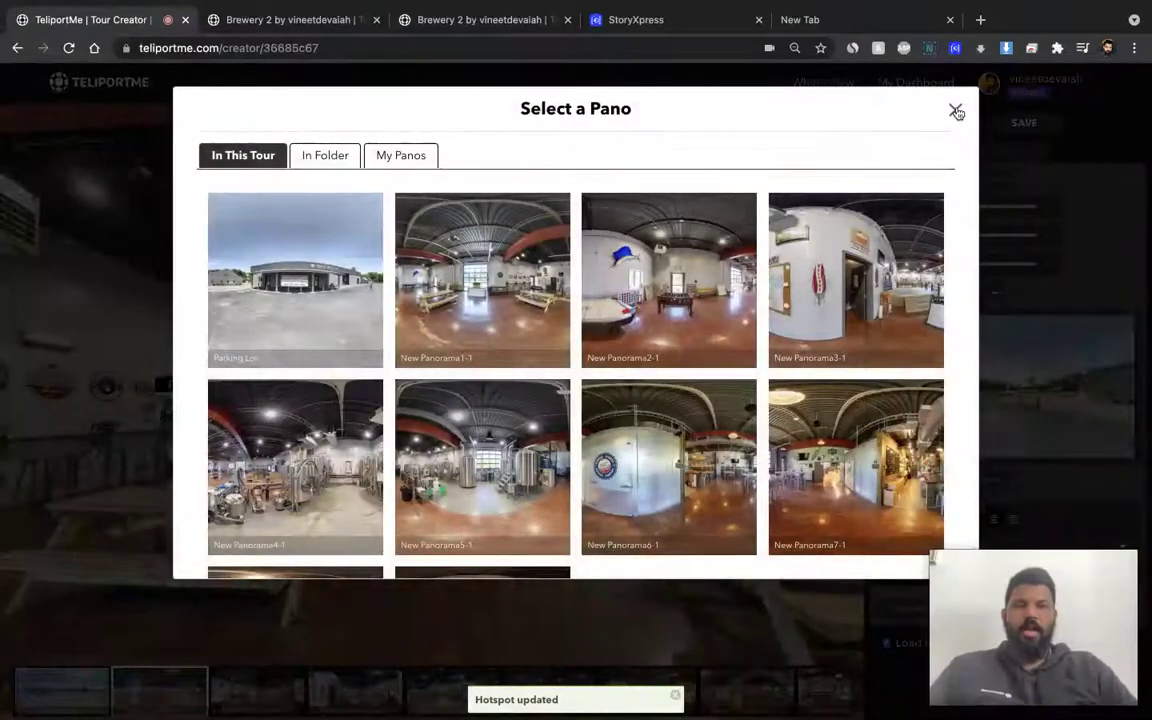
left_click(955, 109)
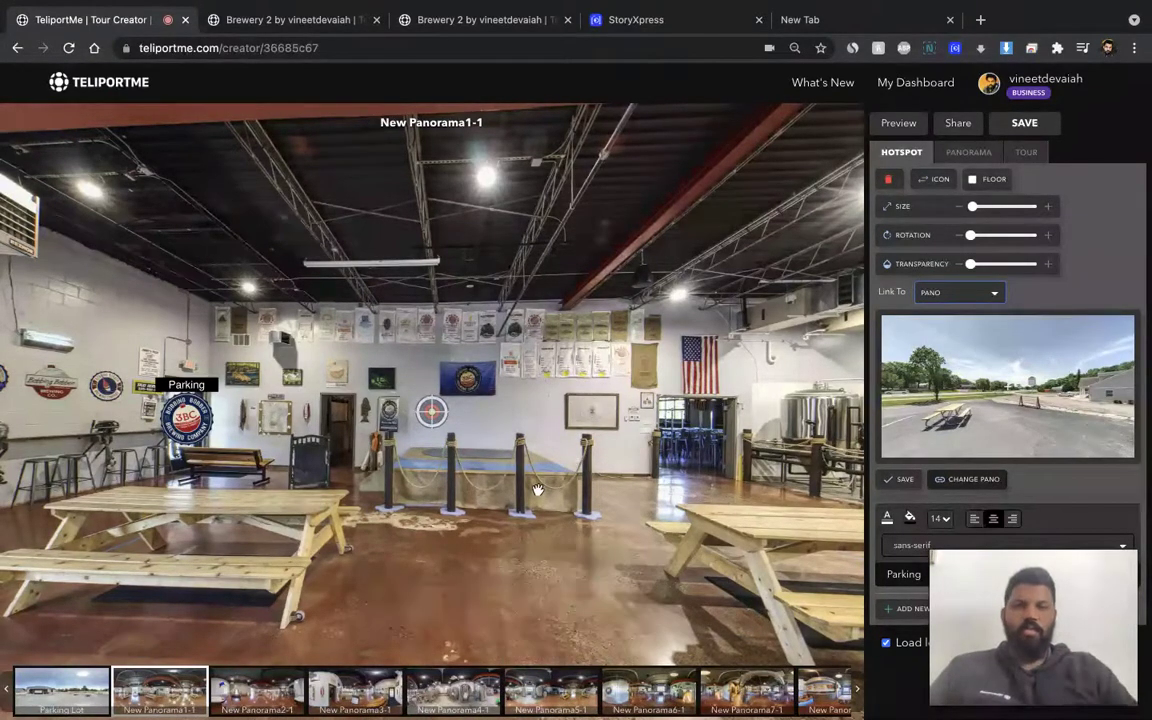
left_click_drag(525, 470, 313, 472)
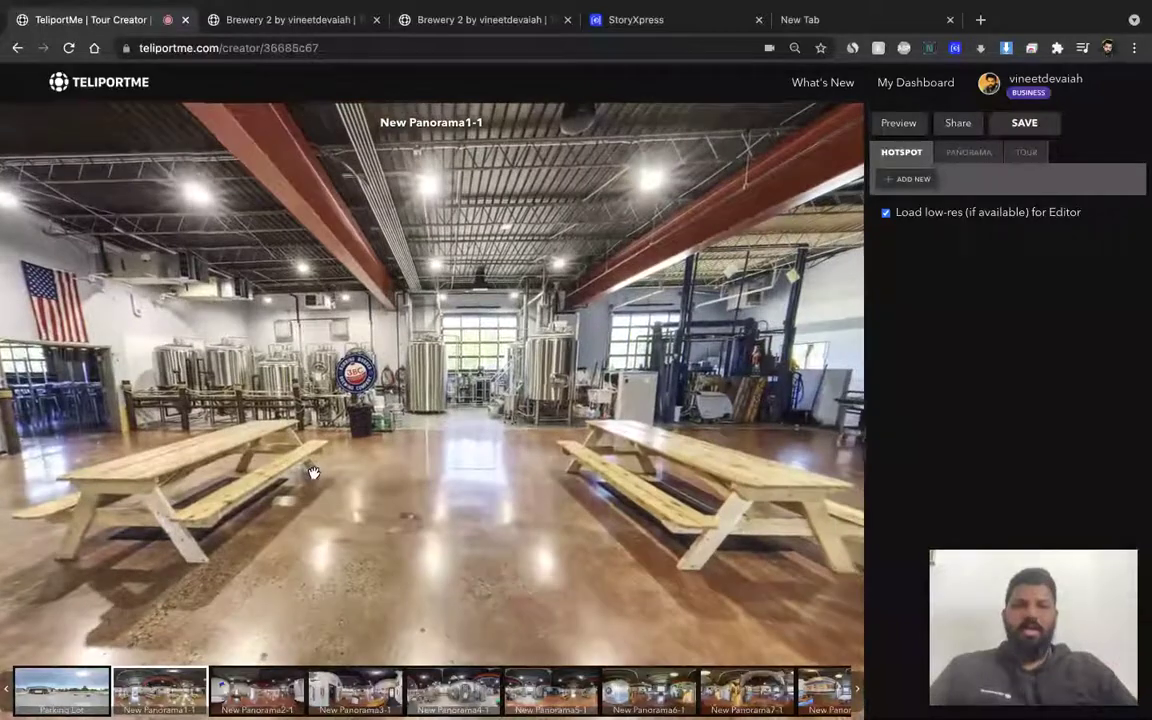